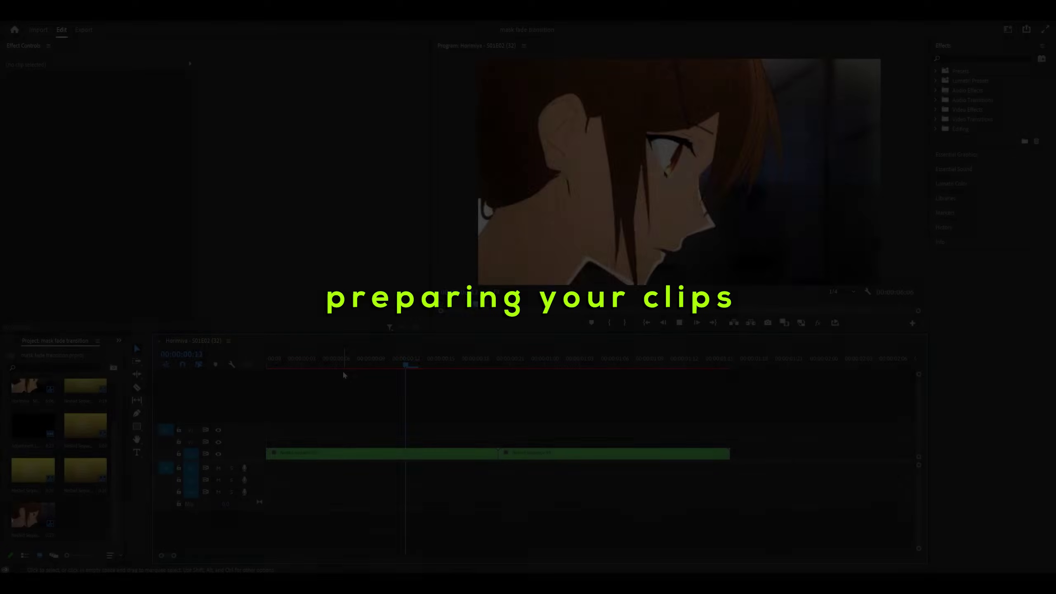
- Move the second clip, Nested Sequence 04, up to track V2, keeping its start at the cut between the clips
left_click_drag(345, 365, 289, 362)
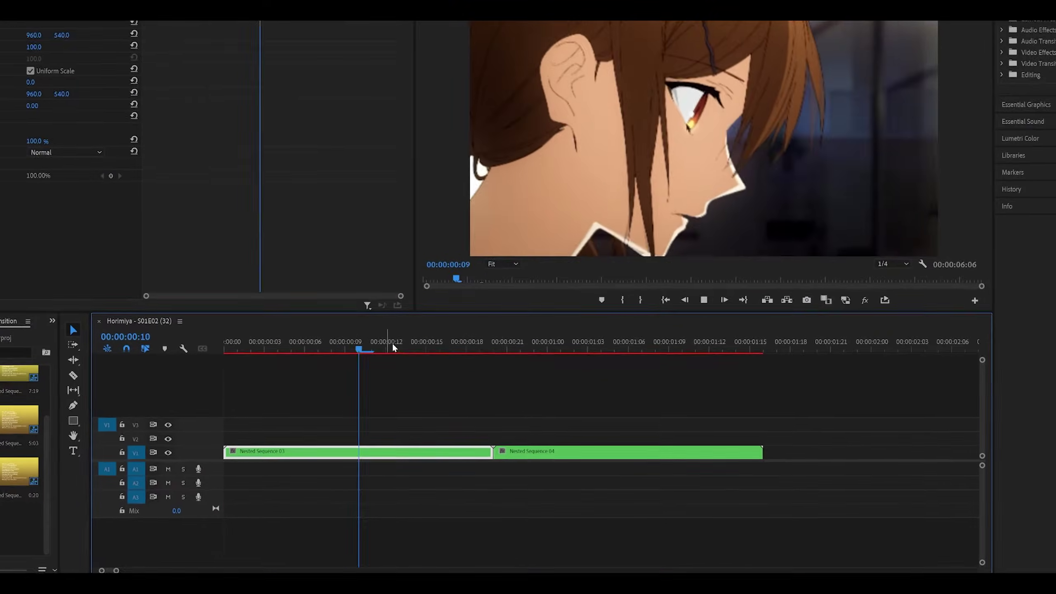
left_click(499, 353)
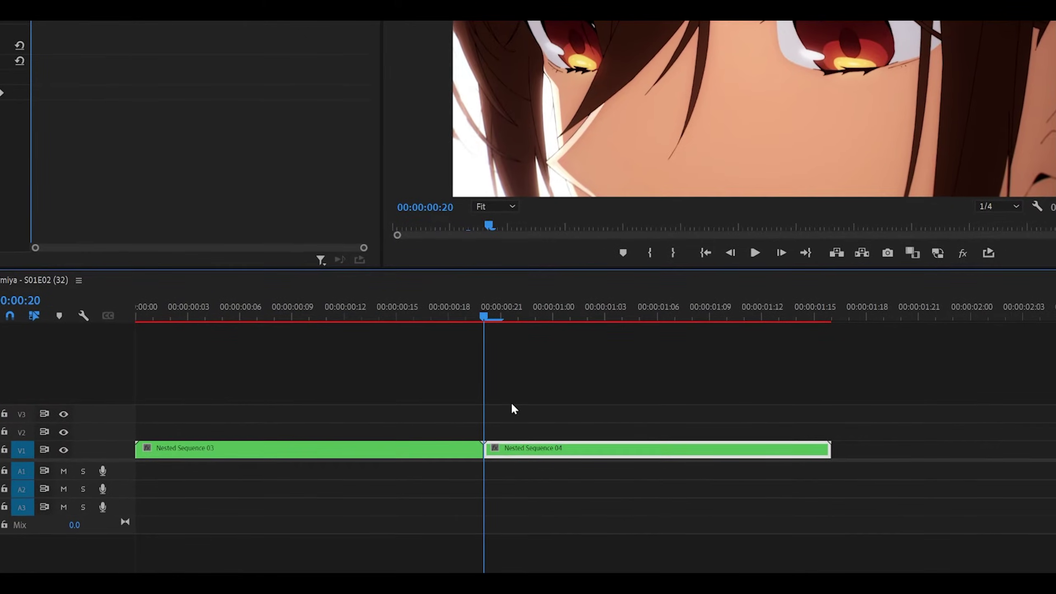
left_click_drag(526, 450, 526, 431)
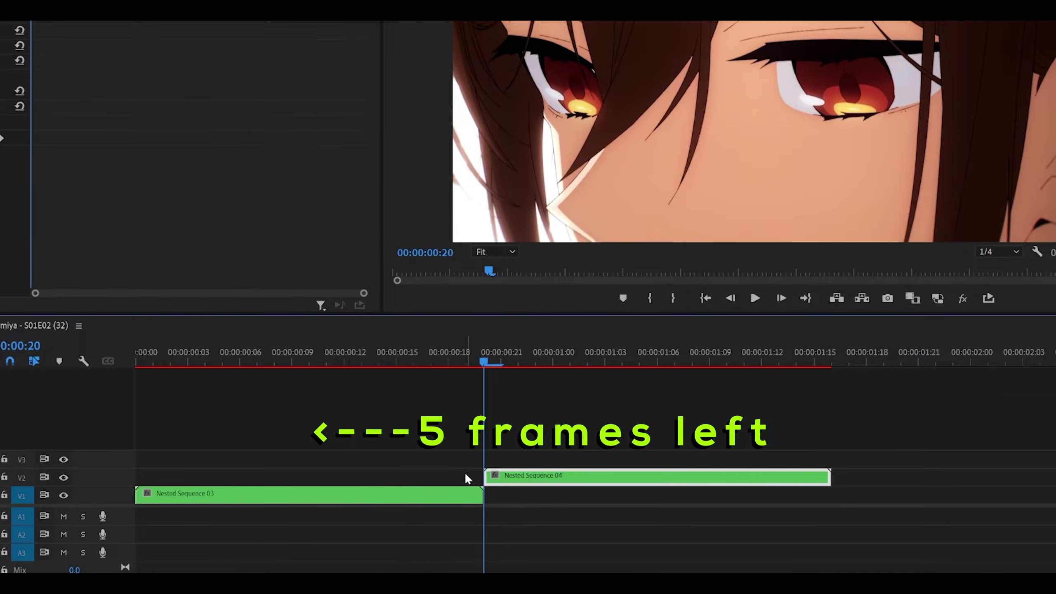
- Shift Nested Sequence 04 five frames earlier on V2 so it starts at 00:00:00:15 and overlaps the first clip
key("Left")
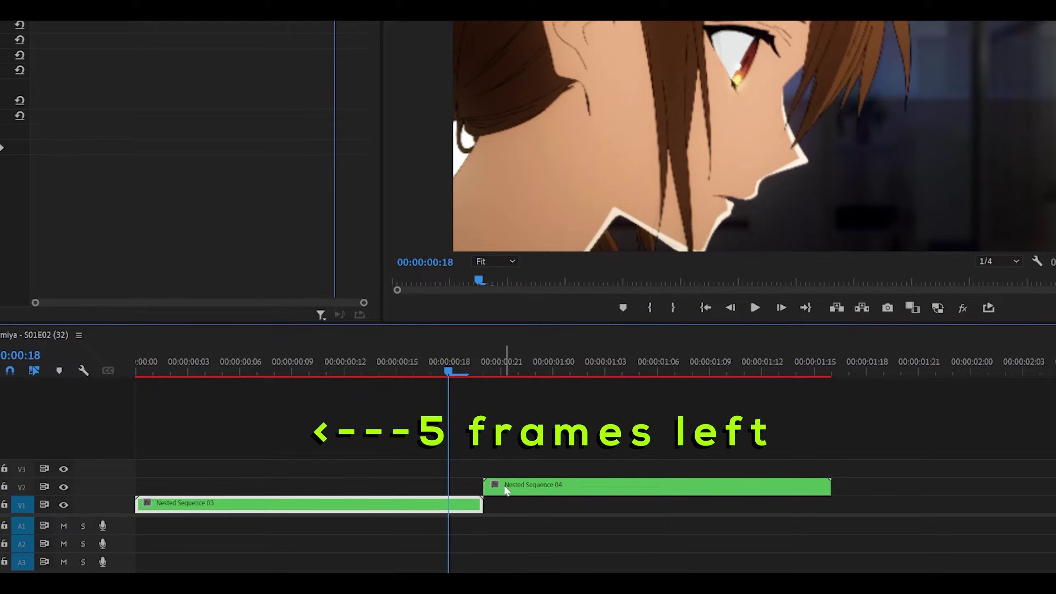
key("Left")
key("Left")
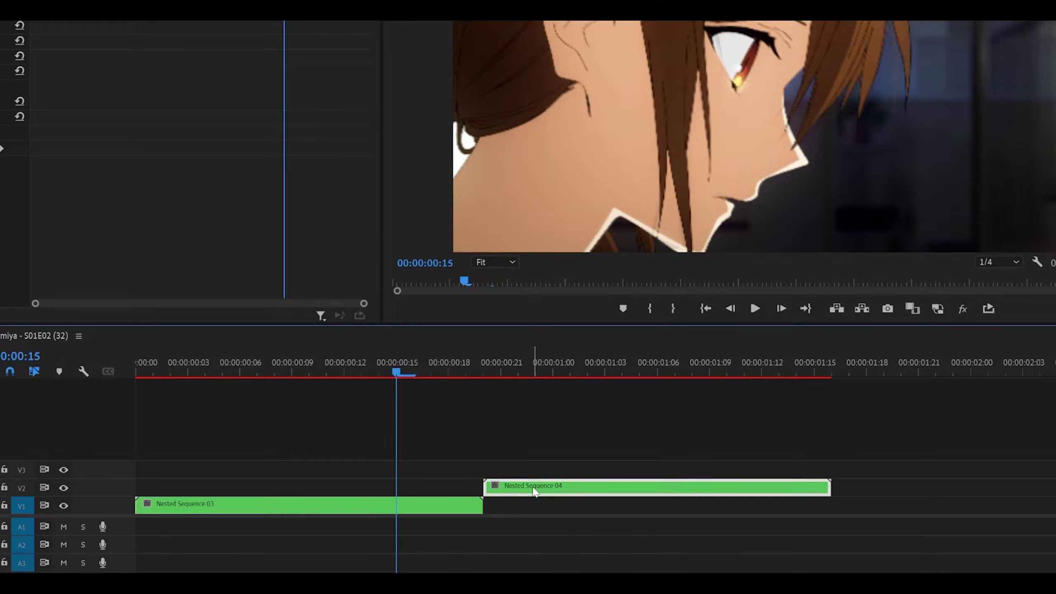
key("Left")
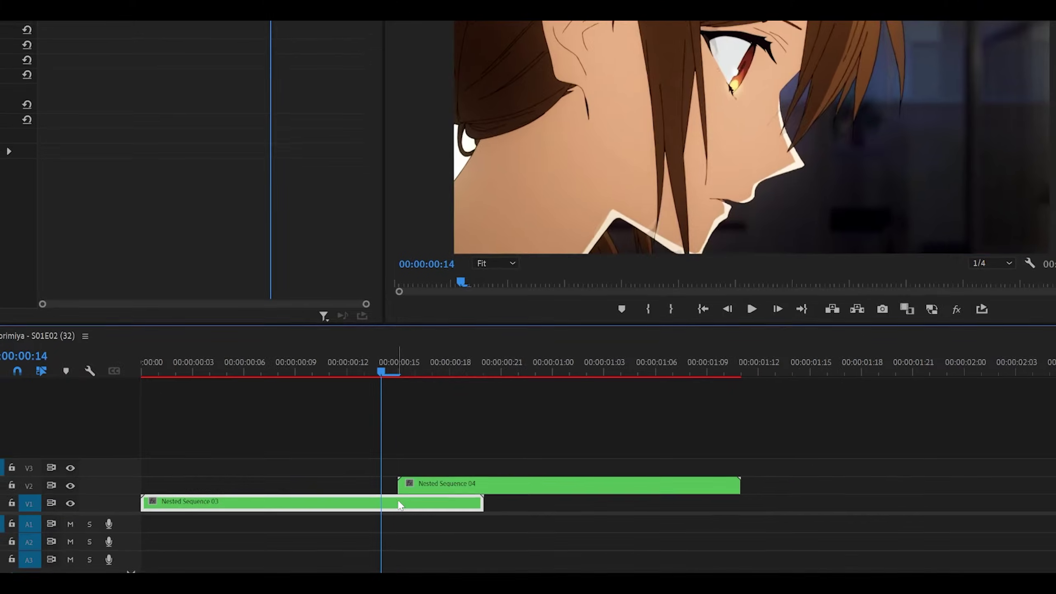
key("Right")
key("Left")
key("Right")
key("Right")
key("Right")
key("Right")
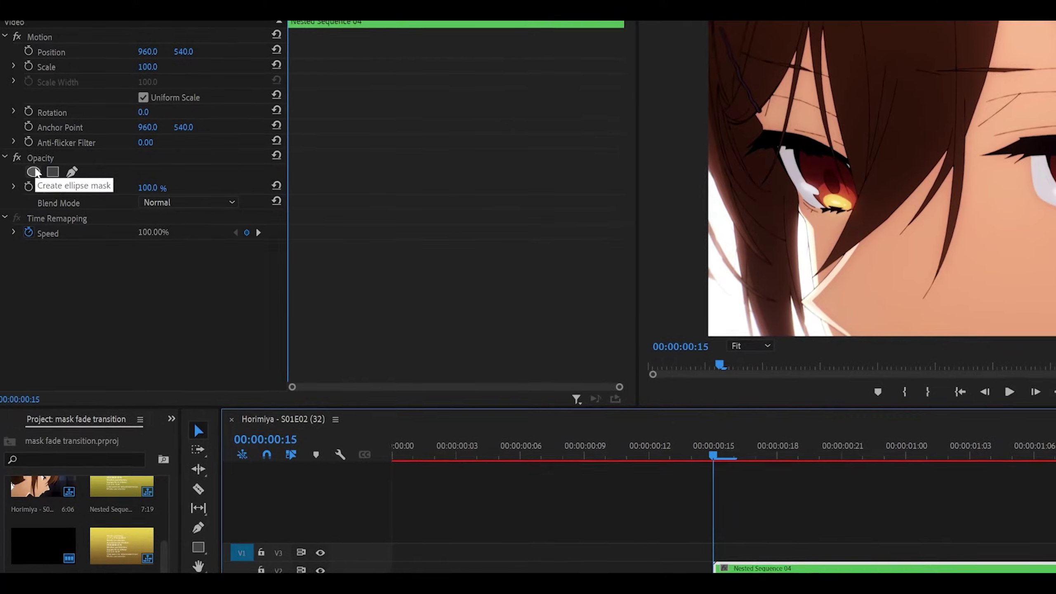
- Add an ellipse opacity mask with a feather of 500 to Nested Sequence 04 and set the preview zoom to 50%
left_click(34, 171)
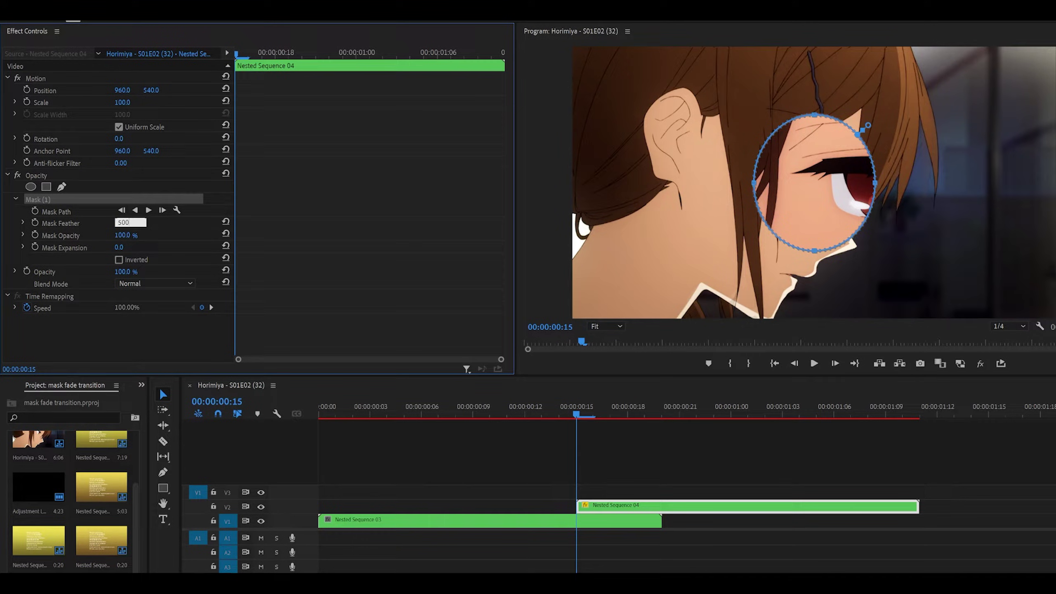
key("Return")
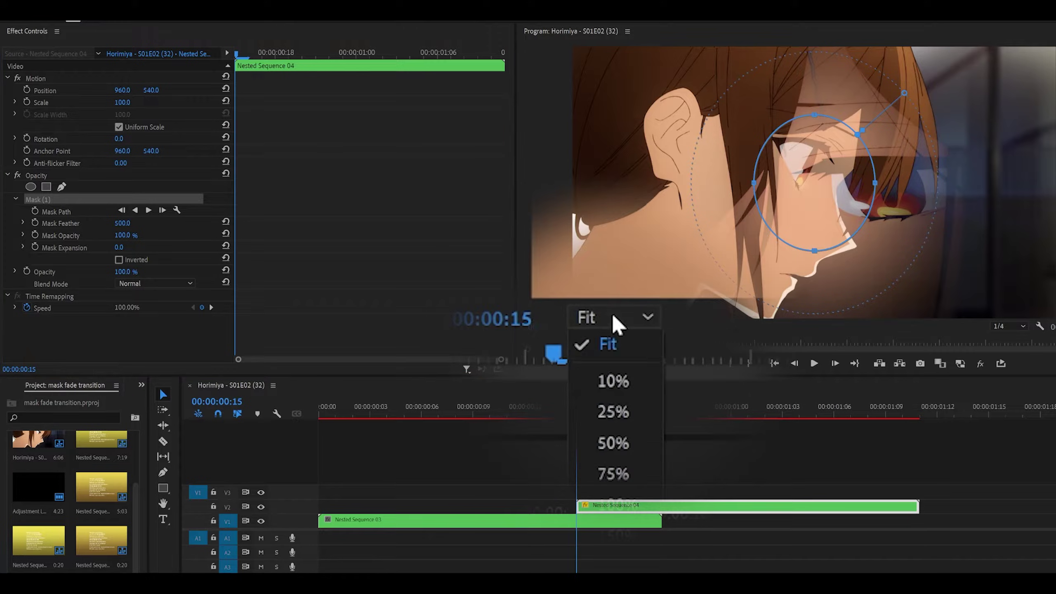
left_click(605, 364)
left_click(602, 327)
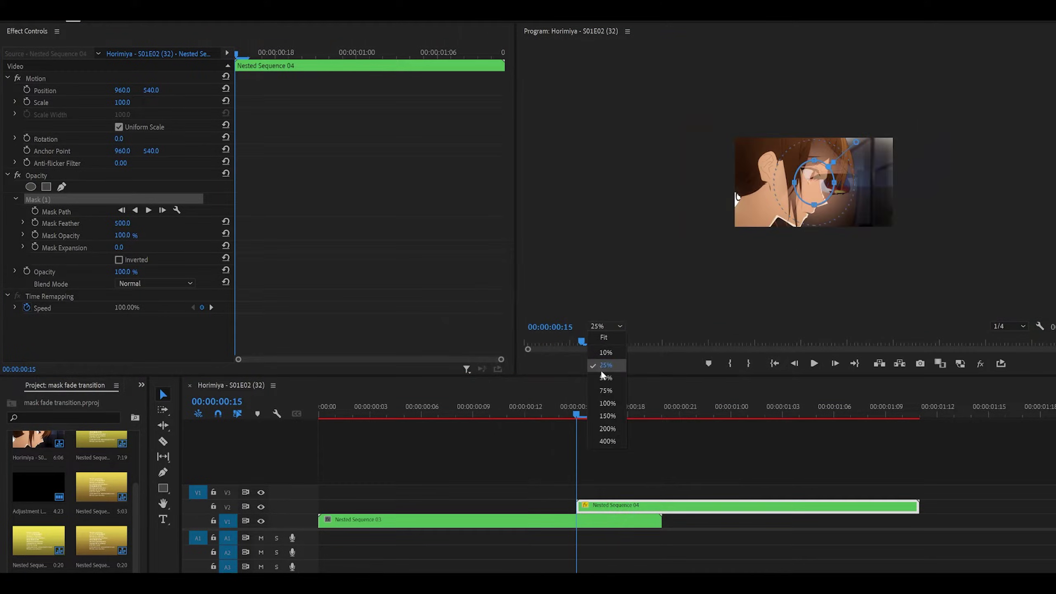
left_click(604, 377)
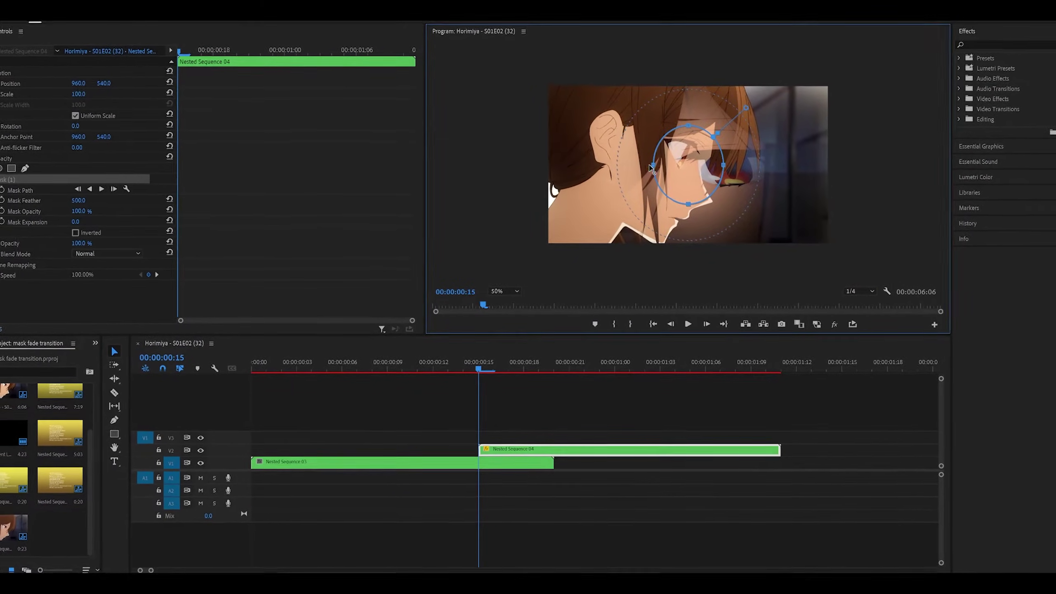
- Stretch the ellipse mask on all sides until its feathered edge surrounds the whole video frame
left_click_drag(650, 167, 525, 168)
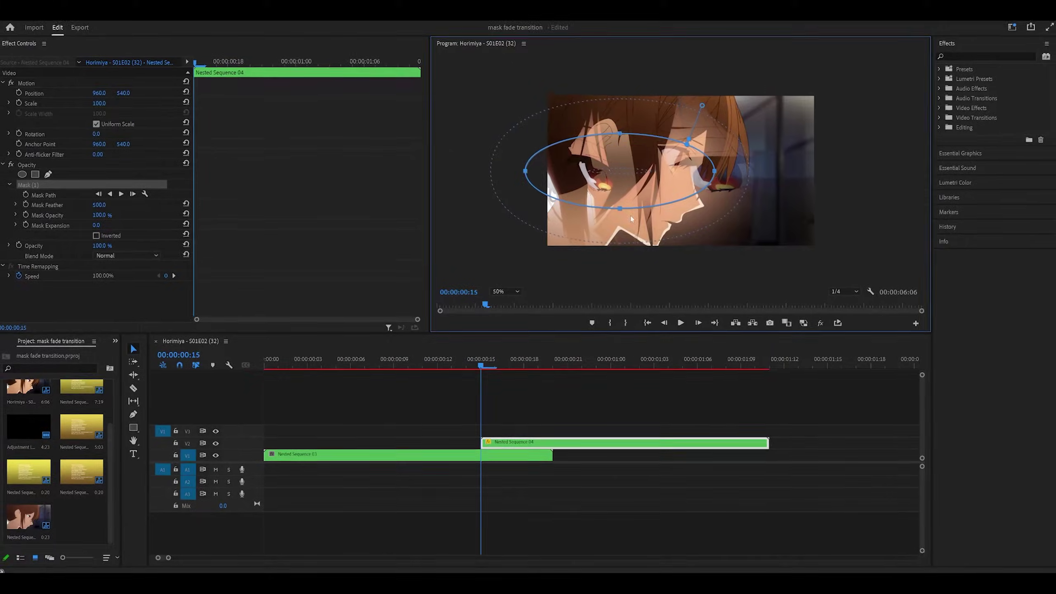
left_click_drag(622, 207, 622, 261)
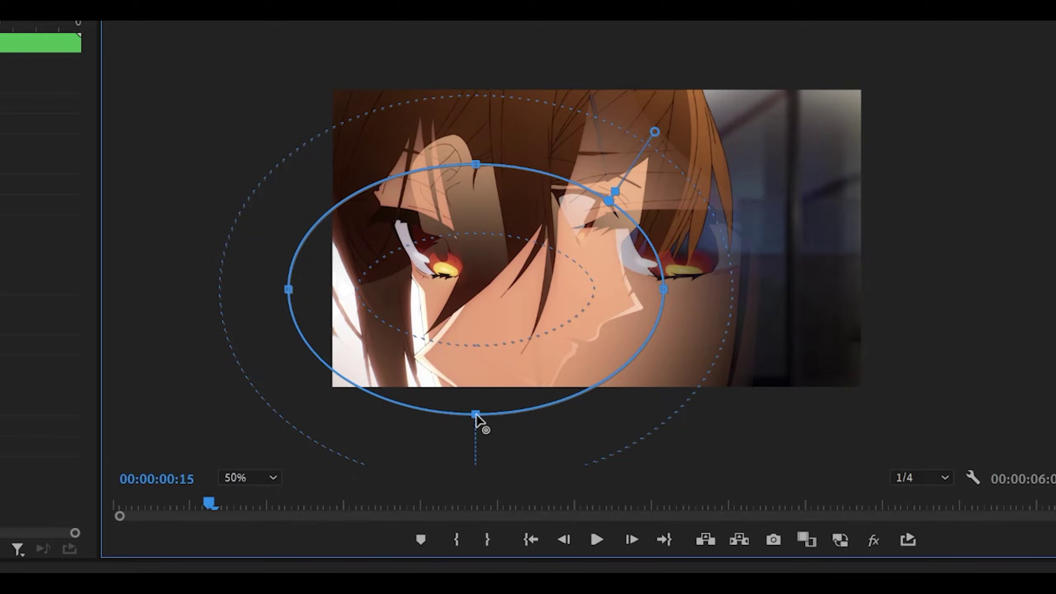
left_click_drag(476, 416, 474, 437)
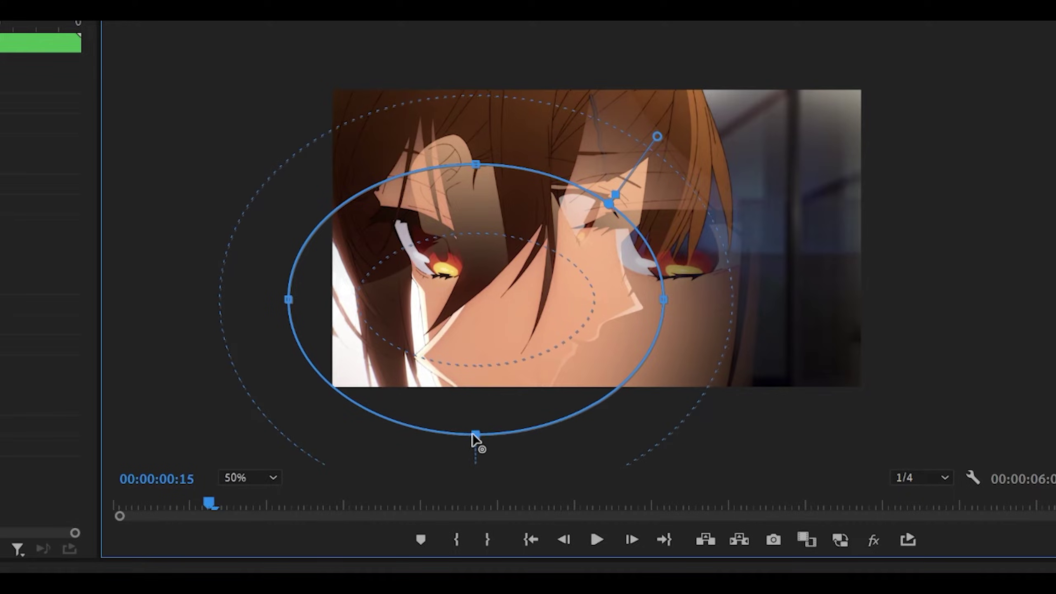
left_click_drag(664, 298, 705, 300)
left_click_drag(706, 300, 738, 300)
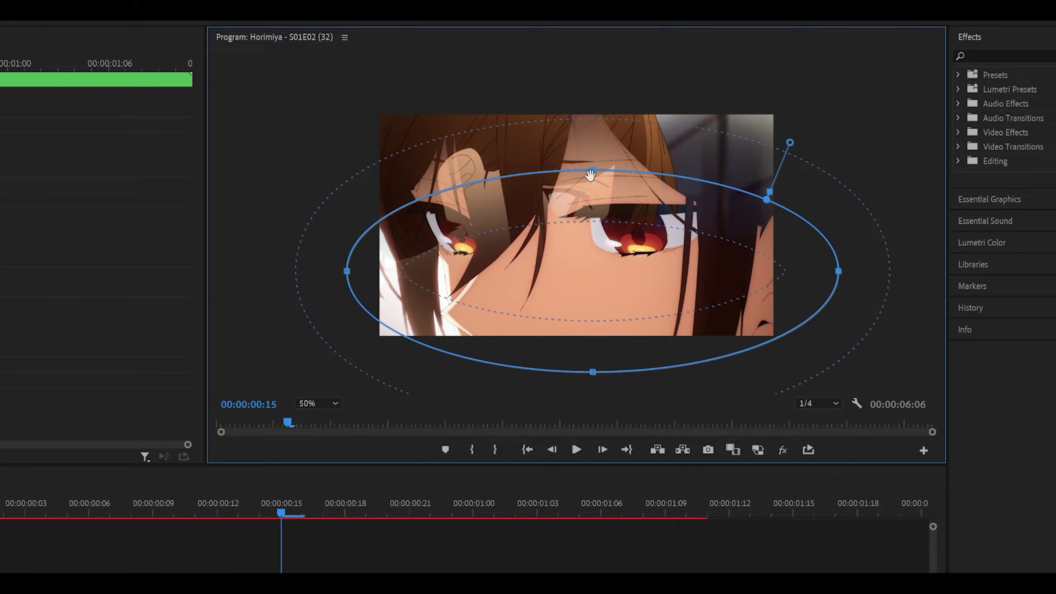
left_click_drag(593, 169, 584, 95)
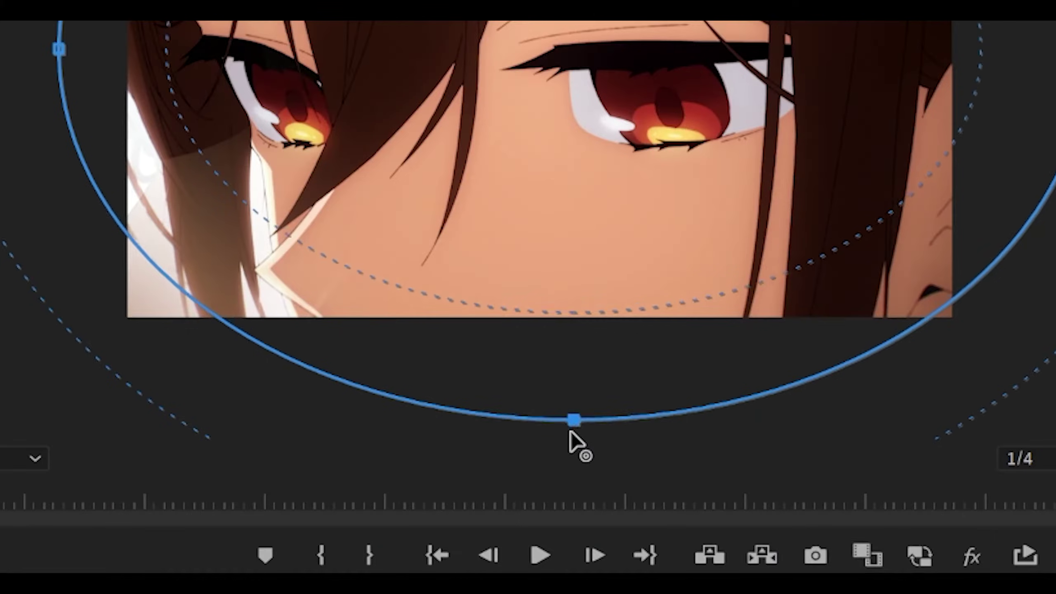
left_click_drag(571, 433, 563, 515)
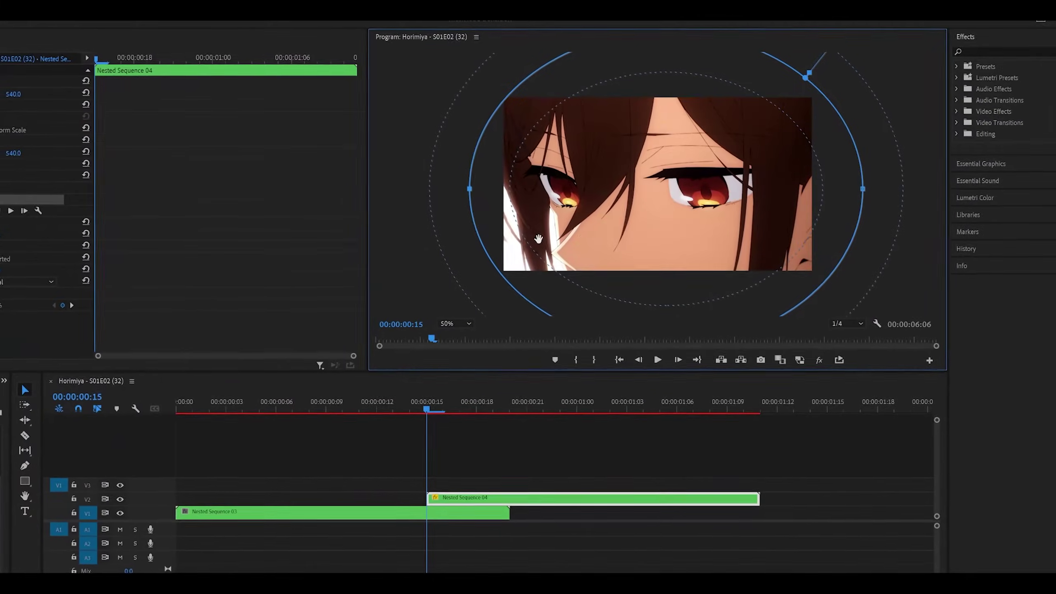
left_click(451, 323)
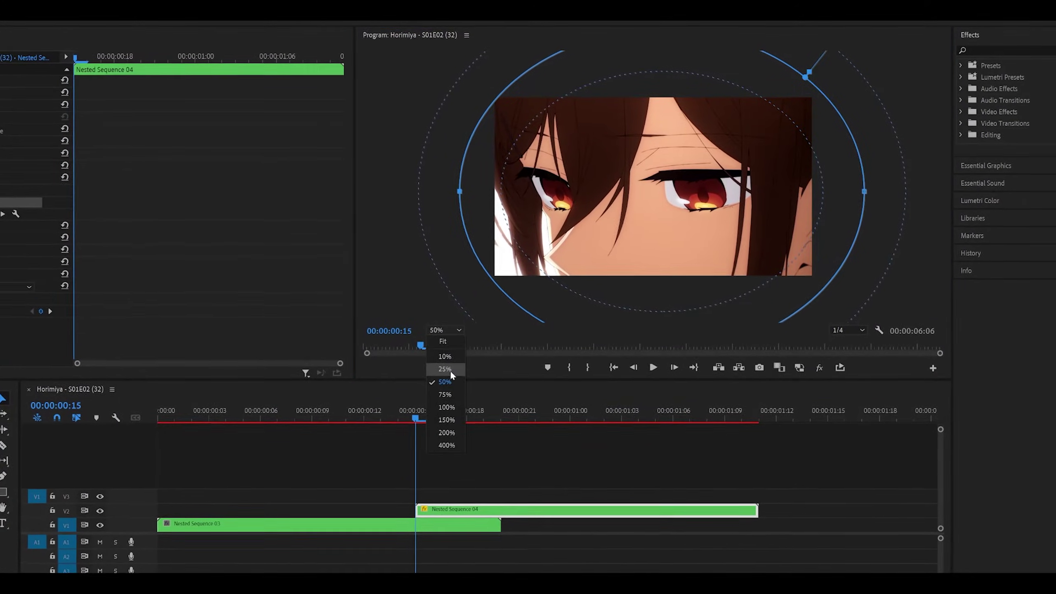
left_click(447, 367)
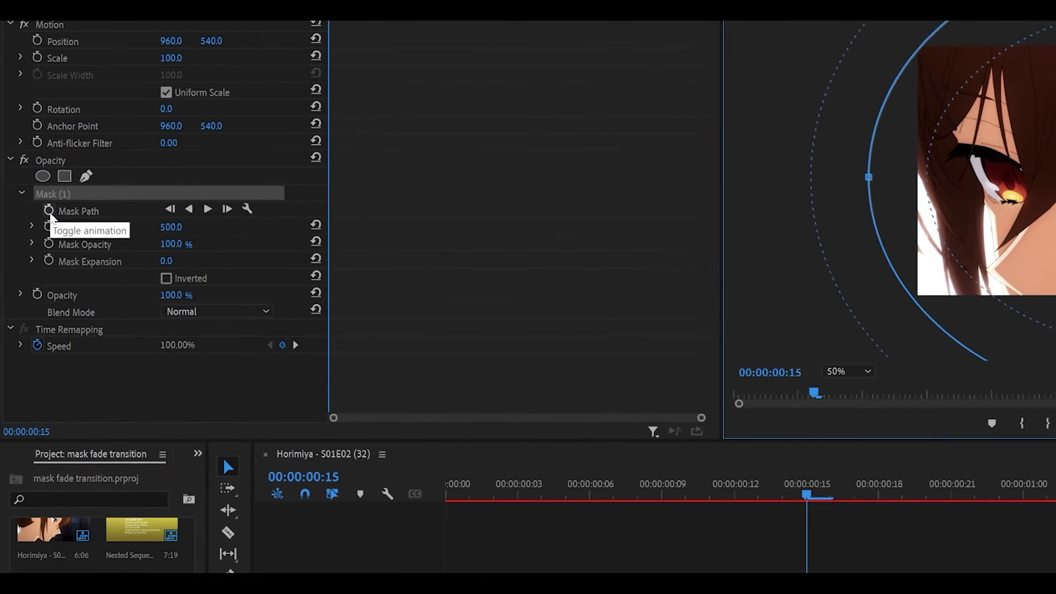
- Turn on Mask Path animation for Mask (1) at 00:00:00:15 and select the mask path for editing
left_click(49, 209)
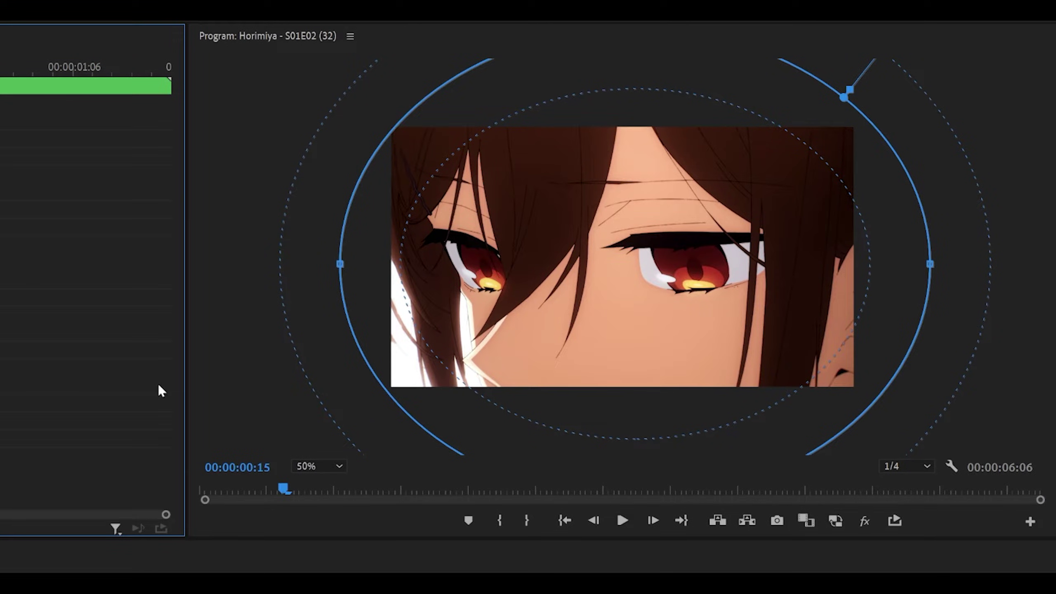
left_click(554, 414)
left_click(570, 454)
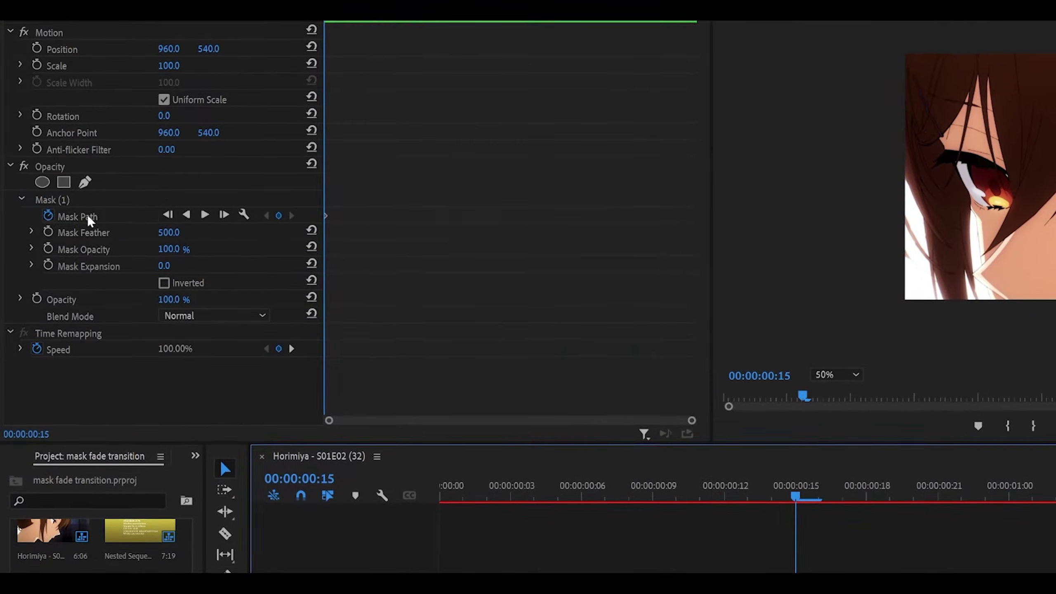
left_click(88, 215)
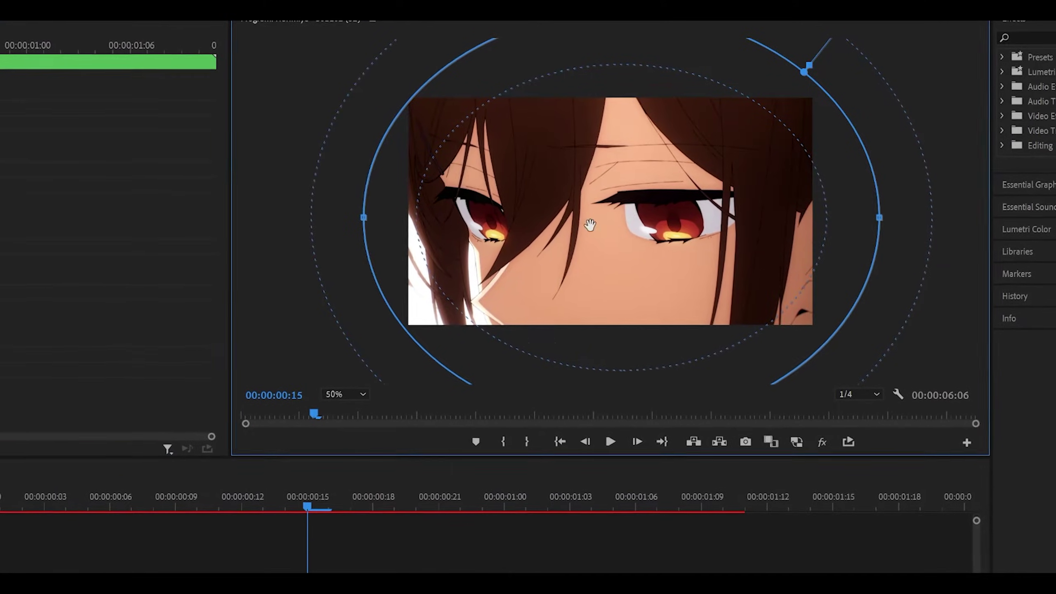
- Try different entry directions for the mask, finally placing it beyond the frame's lower-right corner at 00:00:00:15
left_click_drag(590, 225, 721, 293)
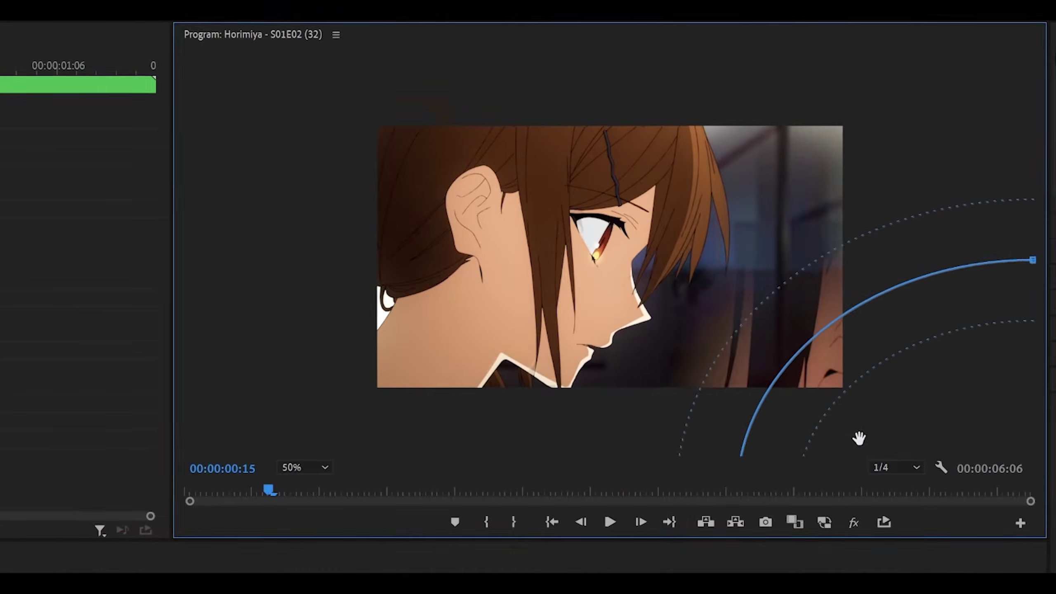
left_click_drag(636, 300, 607, 148)
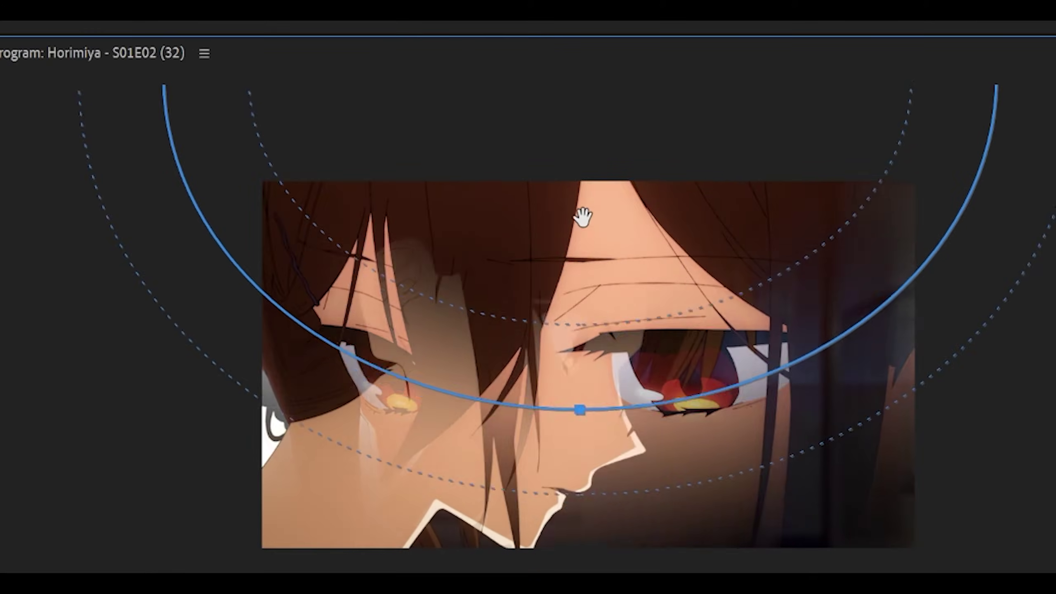
left_click_drag(583, 216, 588, 142)
left_click_drag(612, 79, 616, 49)
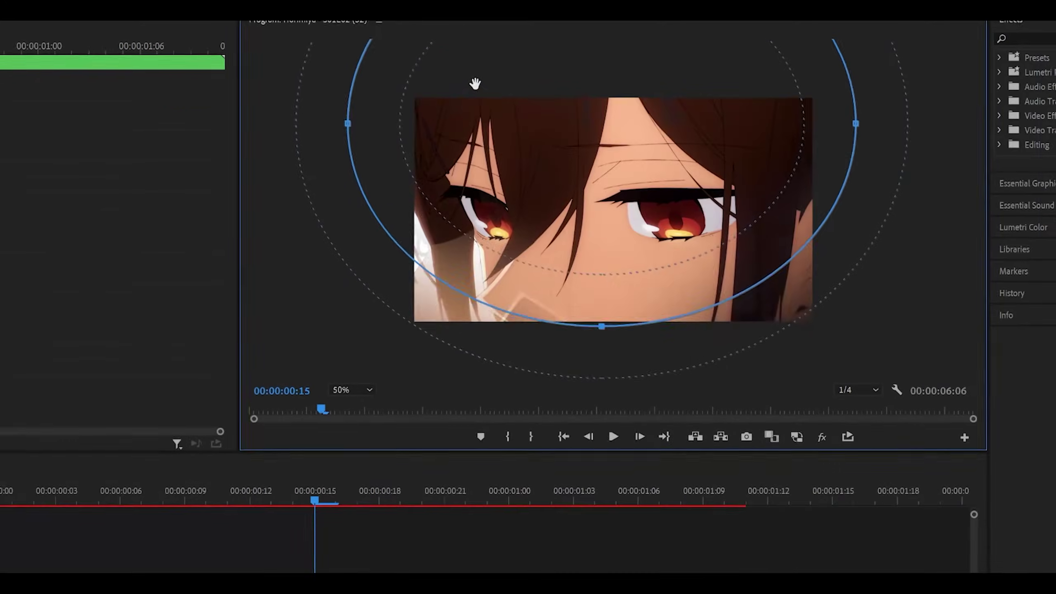
left_click_drag(855, 123, 808, 101)
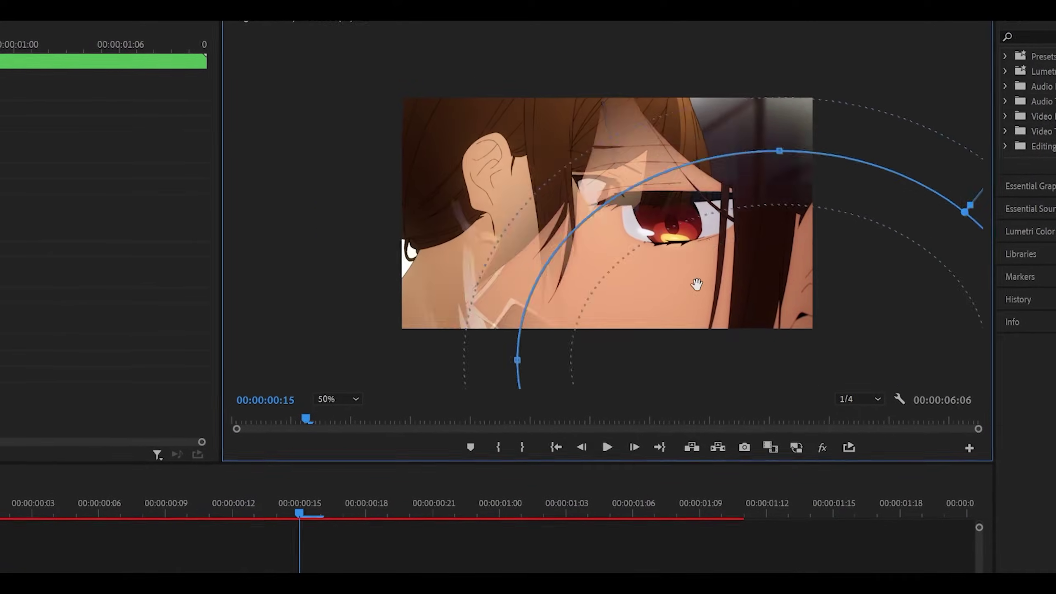
left_click_drag(697, 285, 901, 344)
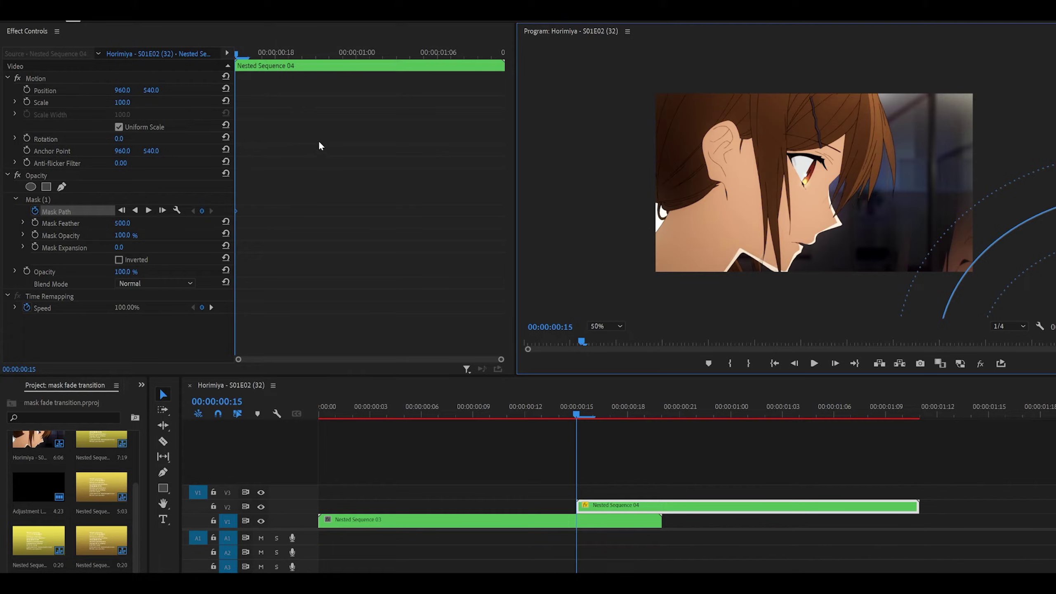
- Keyframe the mask path frame by frame up to 00:00:00:19, moving the mask from the lower-right corner back over the frame
left_click(358, 182)
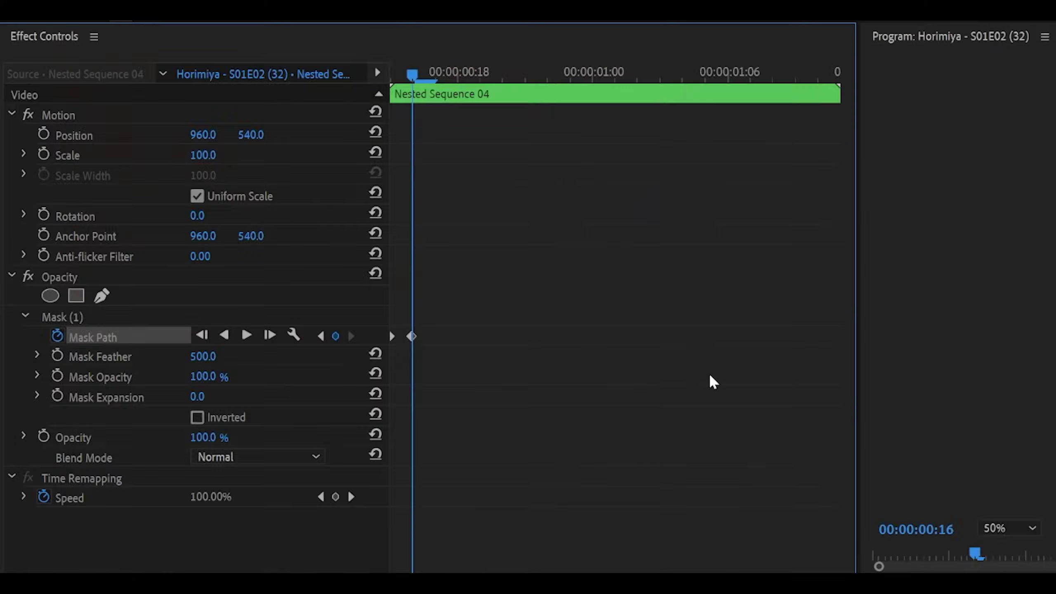
key("Right")
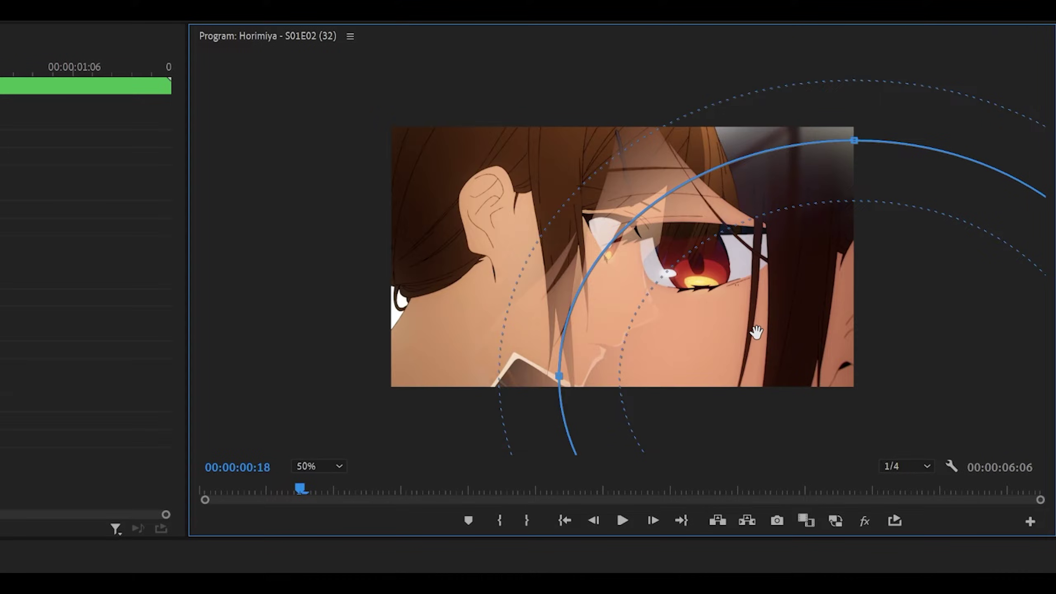
key("Right")
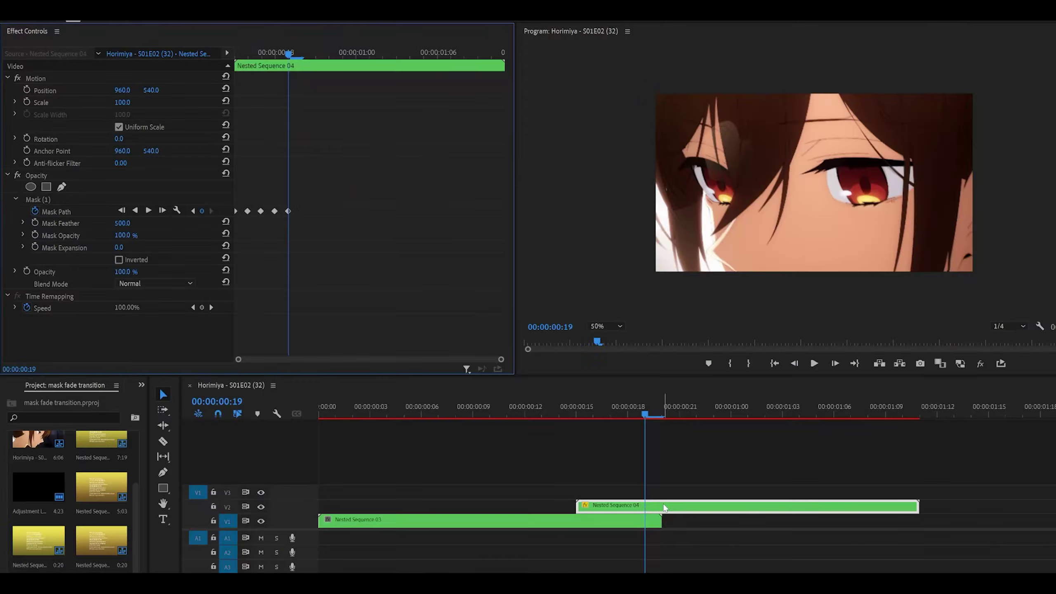
- Split Nested Sequence 04 at 00:00:00:20, where the first clip ends, and select the part after the cut
key("Right")
key("c")
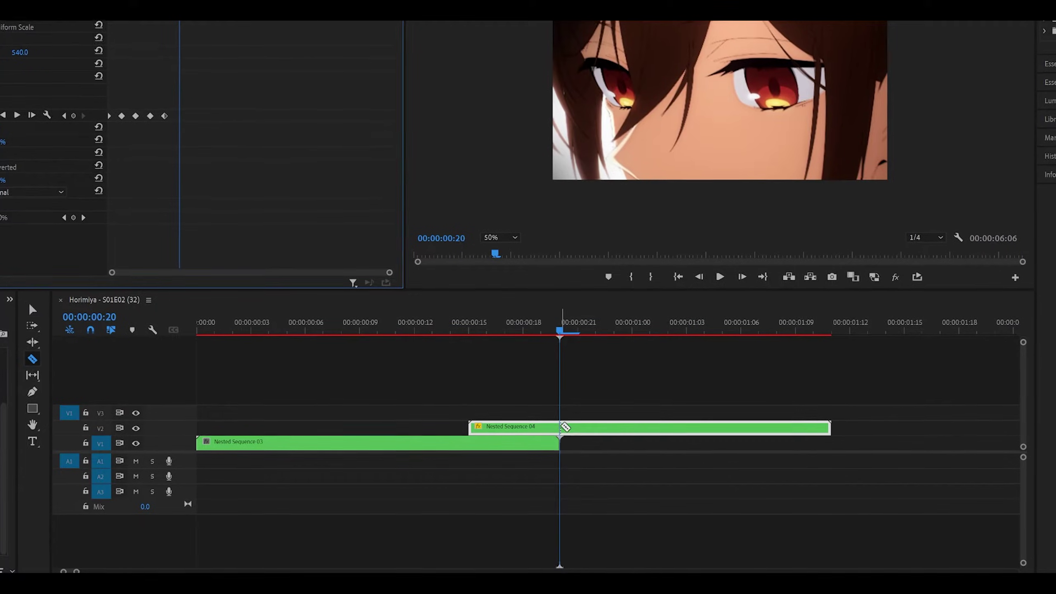
left_click(663, 507)
key("v")
left_click(624, 427)
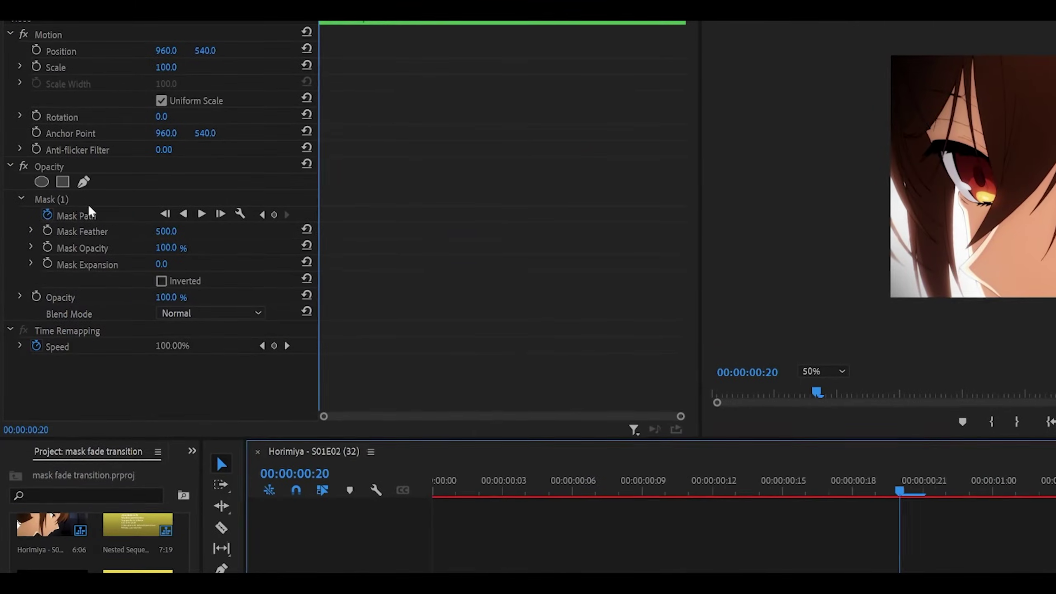
- Remove Mask (1) from the second part of Nested Sequence 04 by cutting it from the Opacity effect
left_click(70, 201)
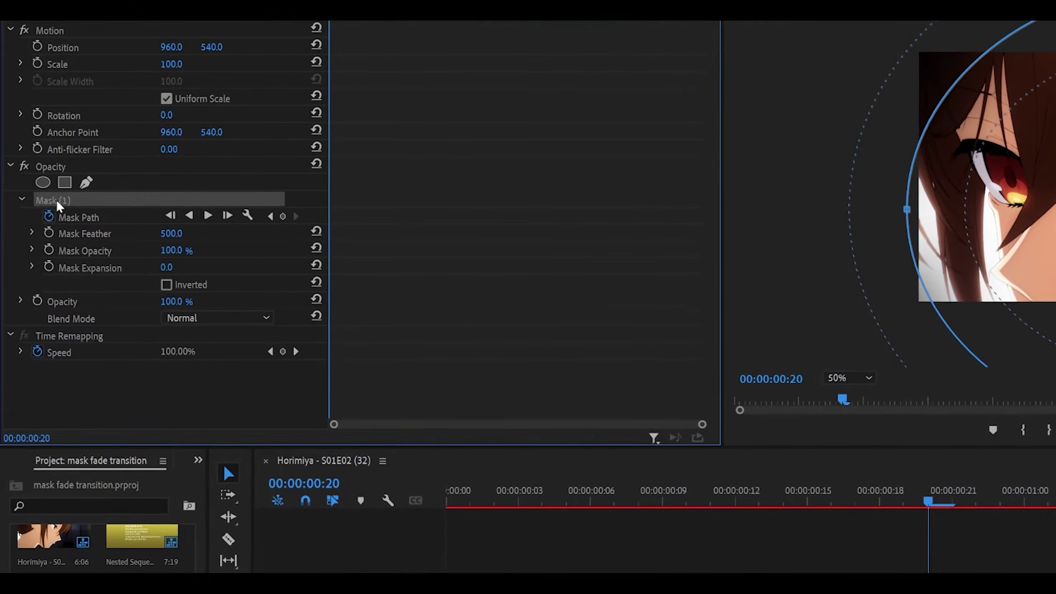
right_click(66, 206)
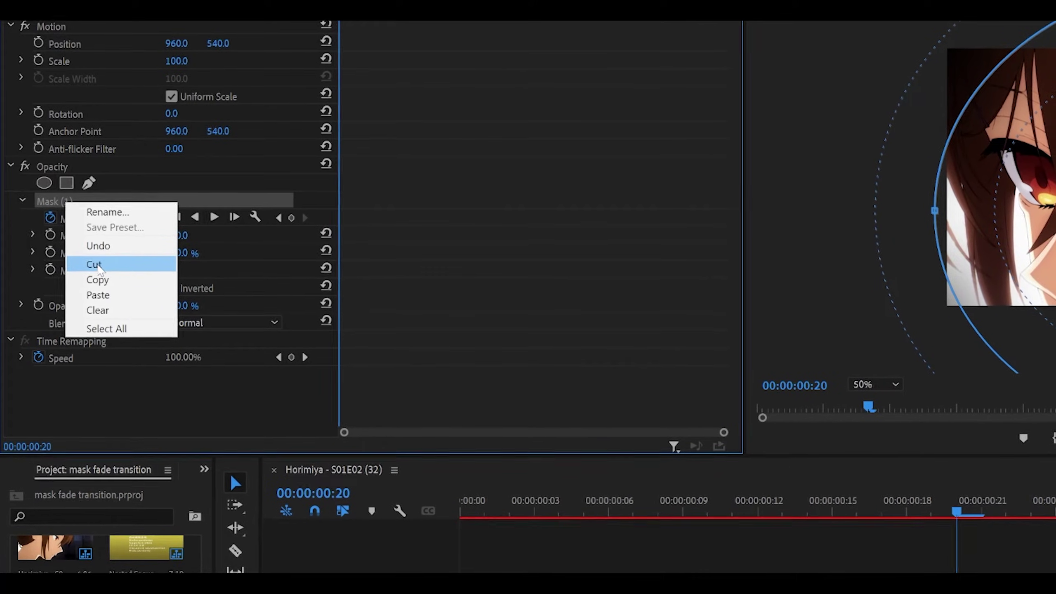
left_click(104, 263)
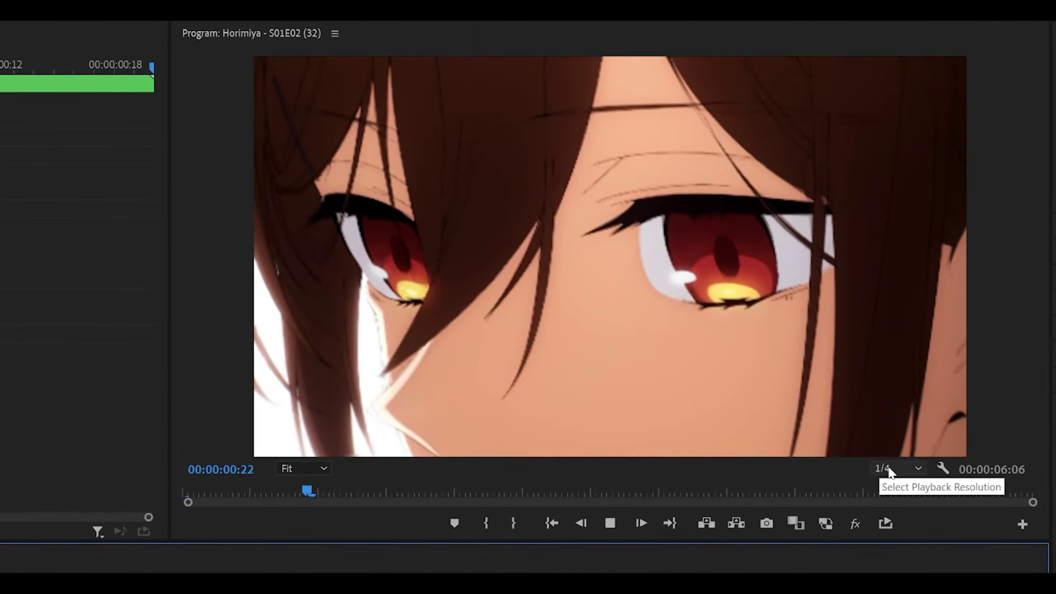
- Rejoin the two parts of Nested Sequence 04 at 00:00:00:20 with Join Through Edits and scrub back over the transition
left_click(892, 469)
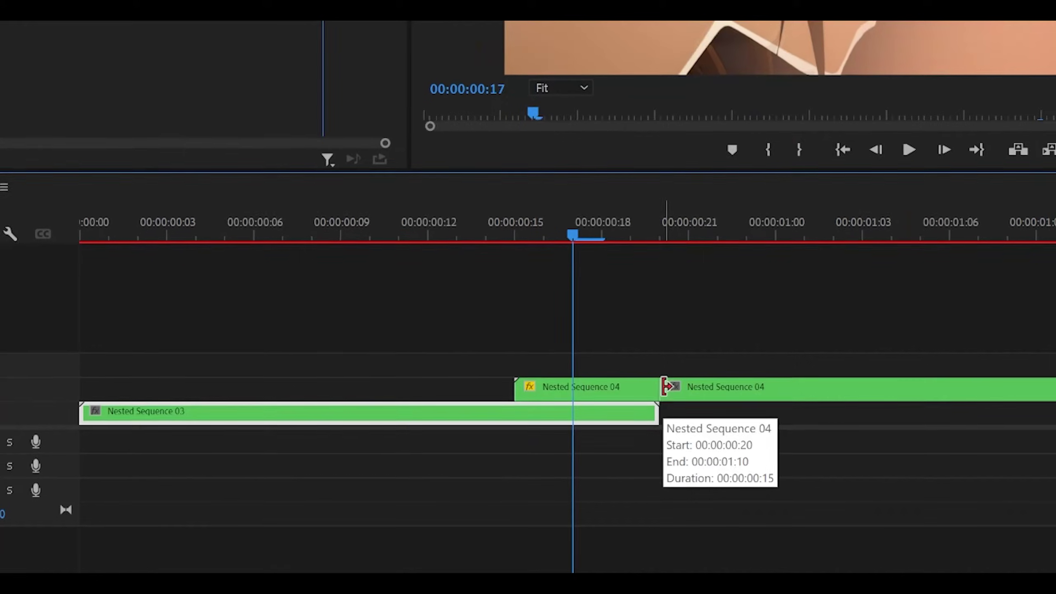
right_click(560, 450)
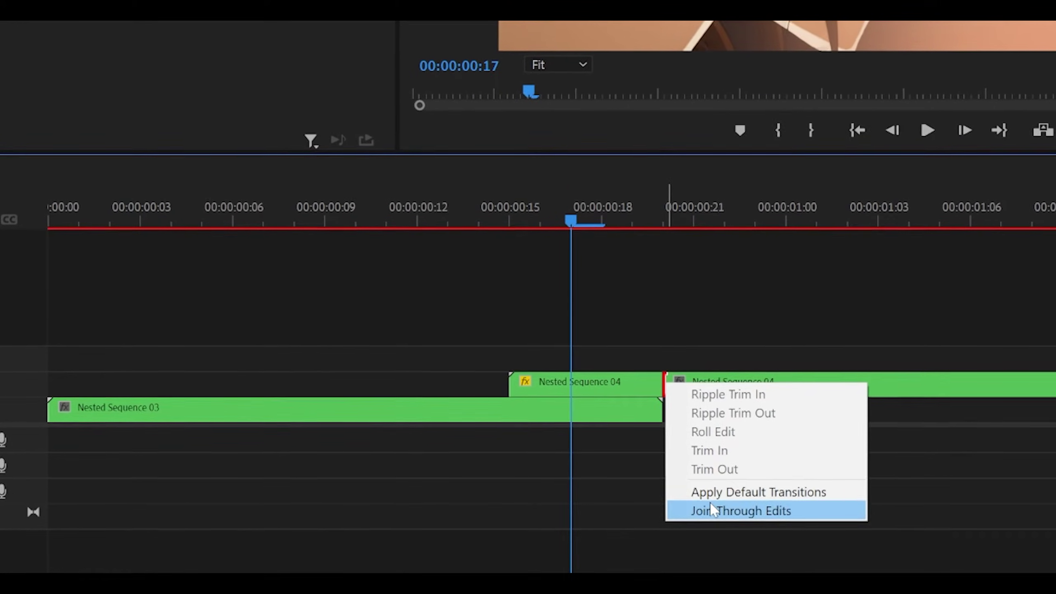
left_click(703, 510)
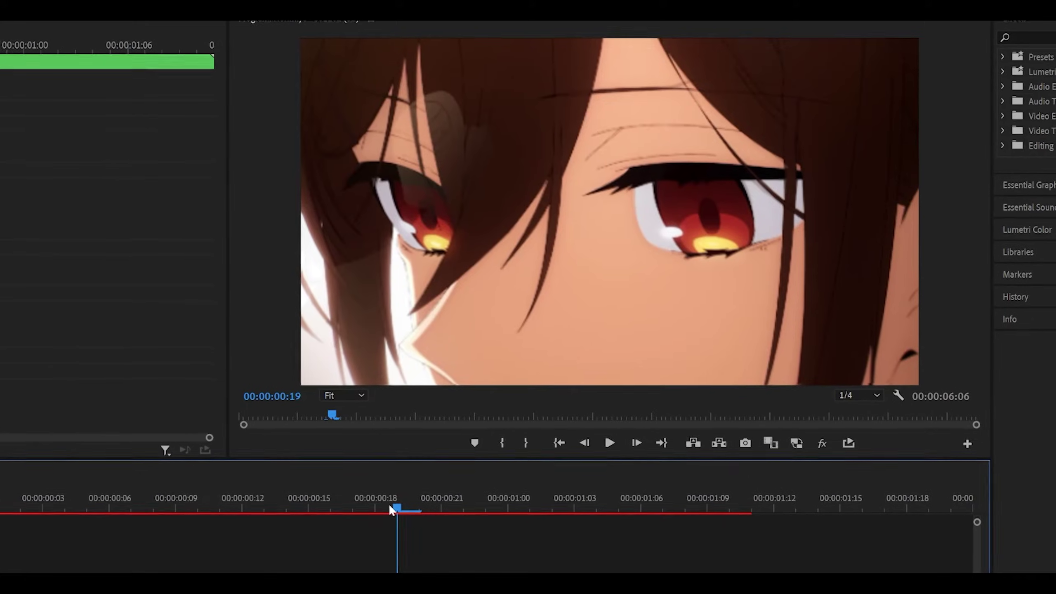
left_click_drag(392, 502, 306, 500)
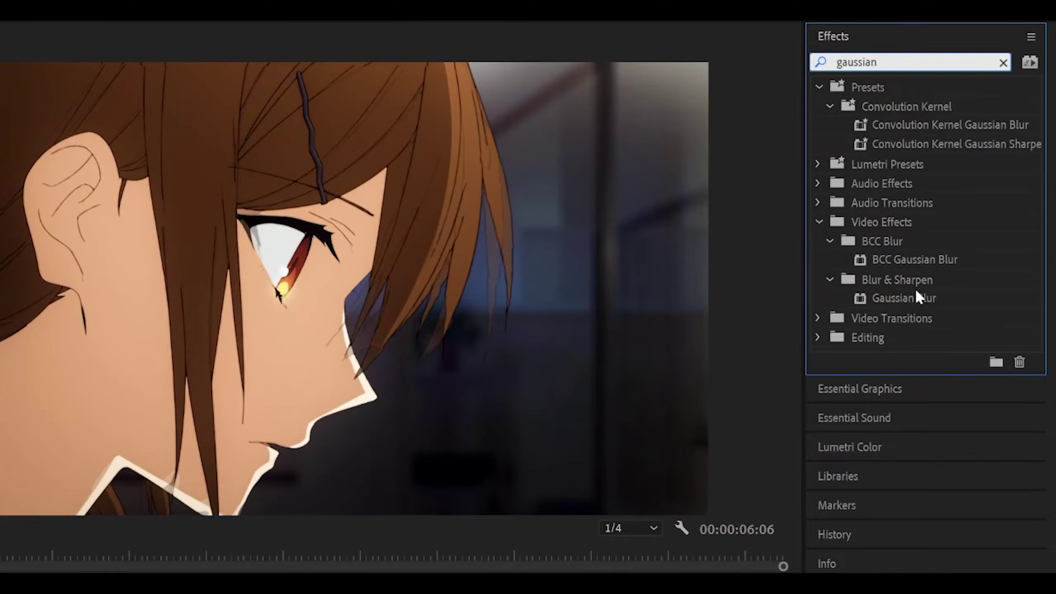
- Apply Gaussian Blur to Nested Sequence 03 and keyframe its Blurriness at 20 at 00:00:00:18
left_click_drag(920, 297, 446, 391)
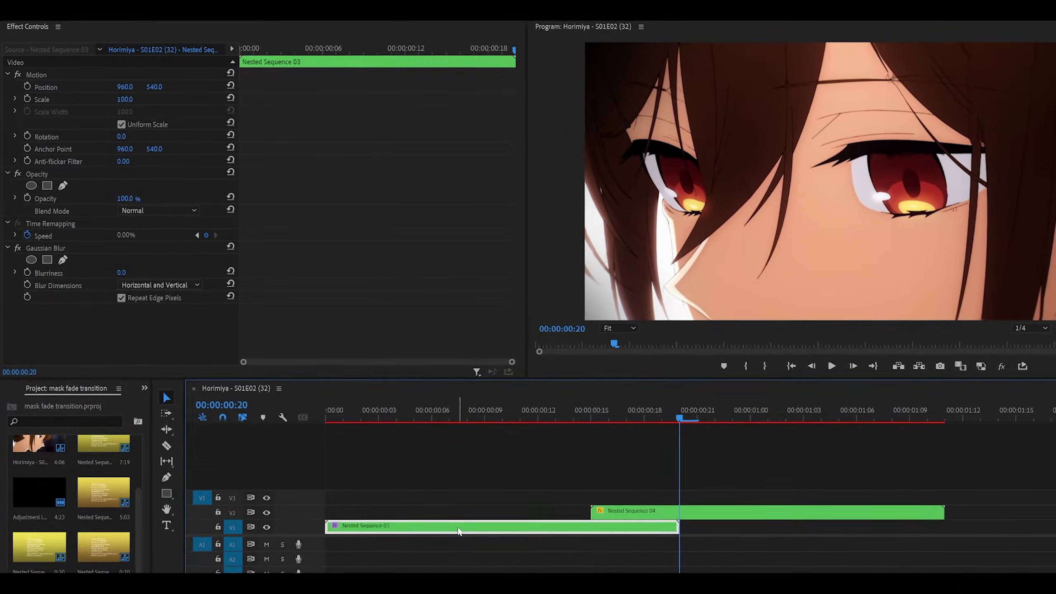
key("Left")
key("Left")
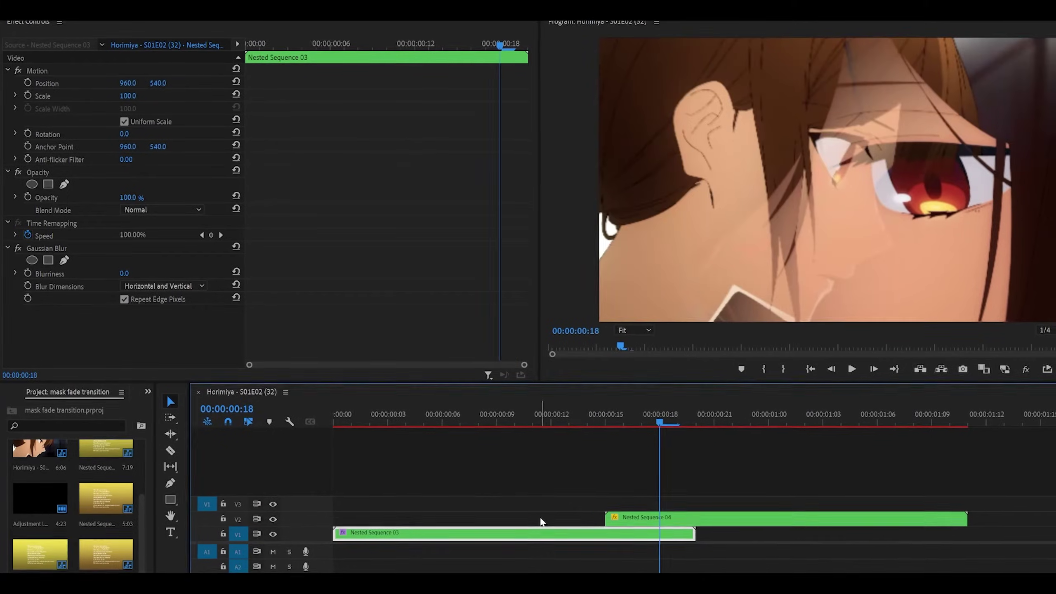
left_click(27, 274)
left_click(124, 274)
type("29")
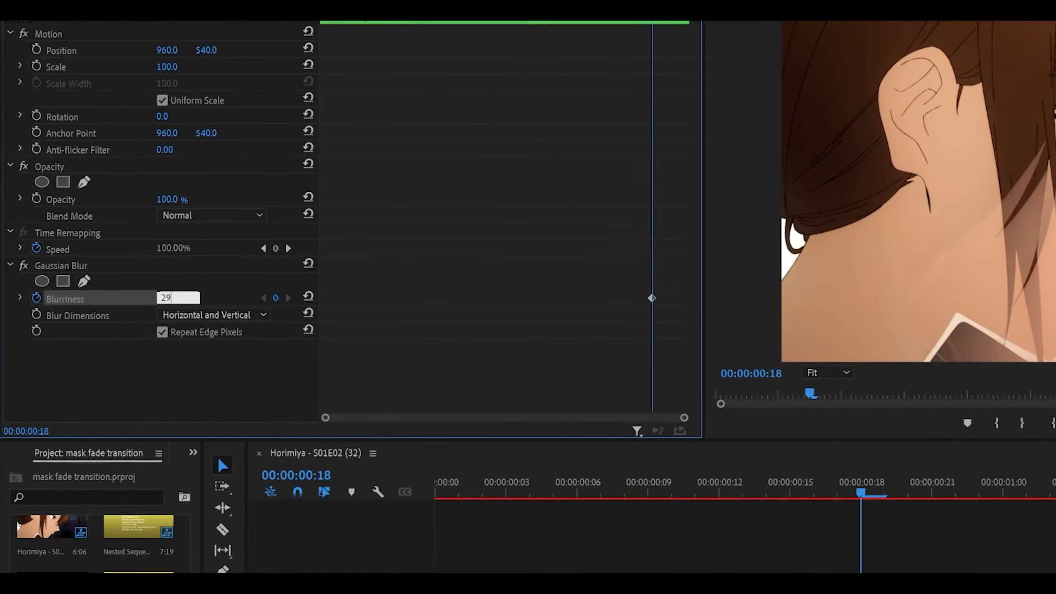
key("BackSpace")
type("0")
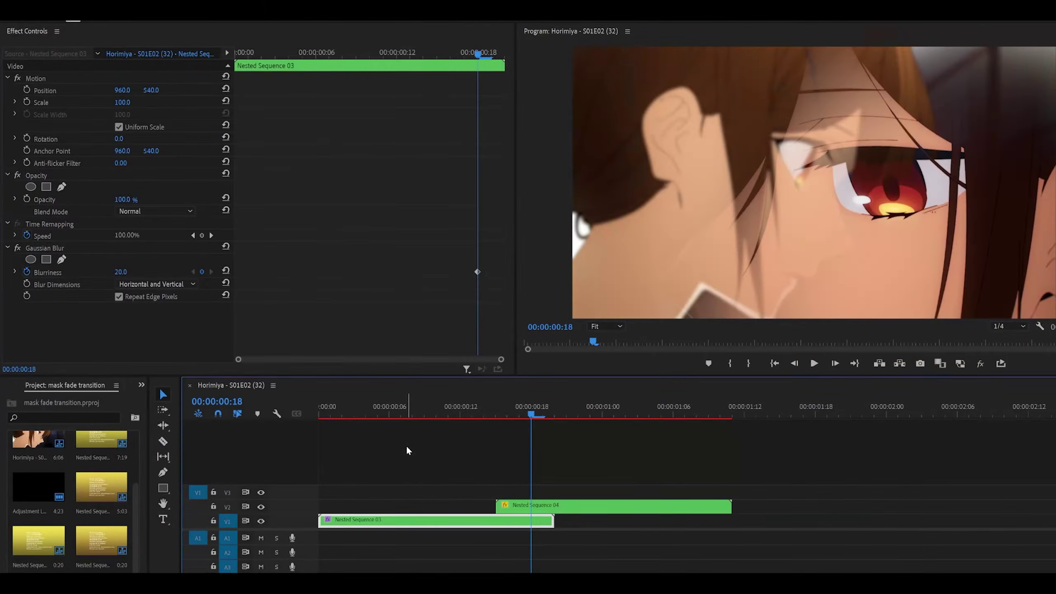
- Add a Blurriness keyframe of 0 to Nested Sequence 03 at 00:00:00:12
key("shift+Left")
key("Left")
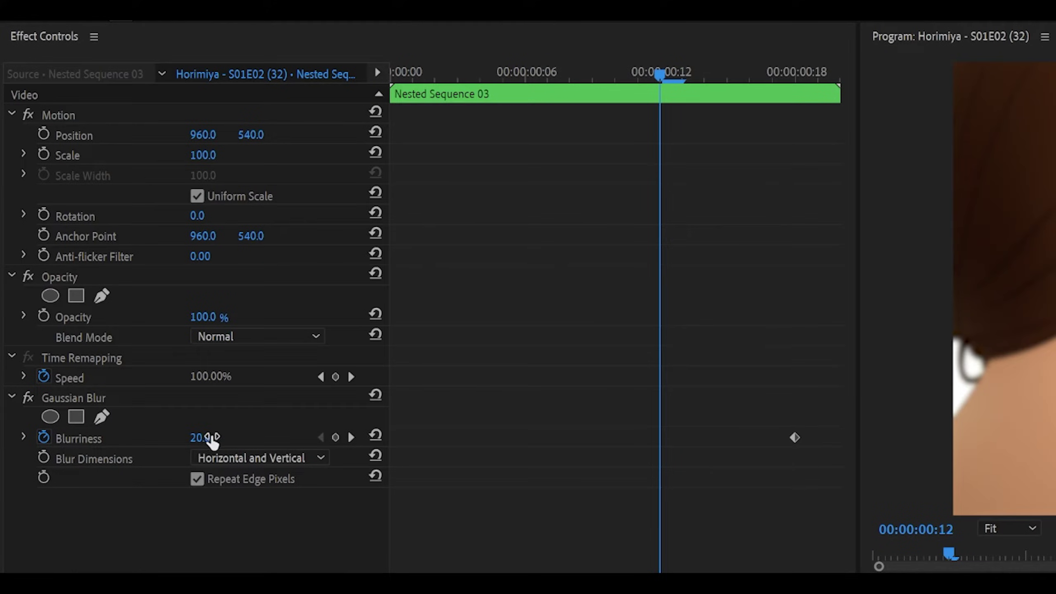
left_click(121, 272)
type("0")
key("Return")
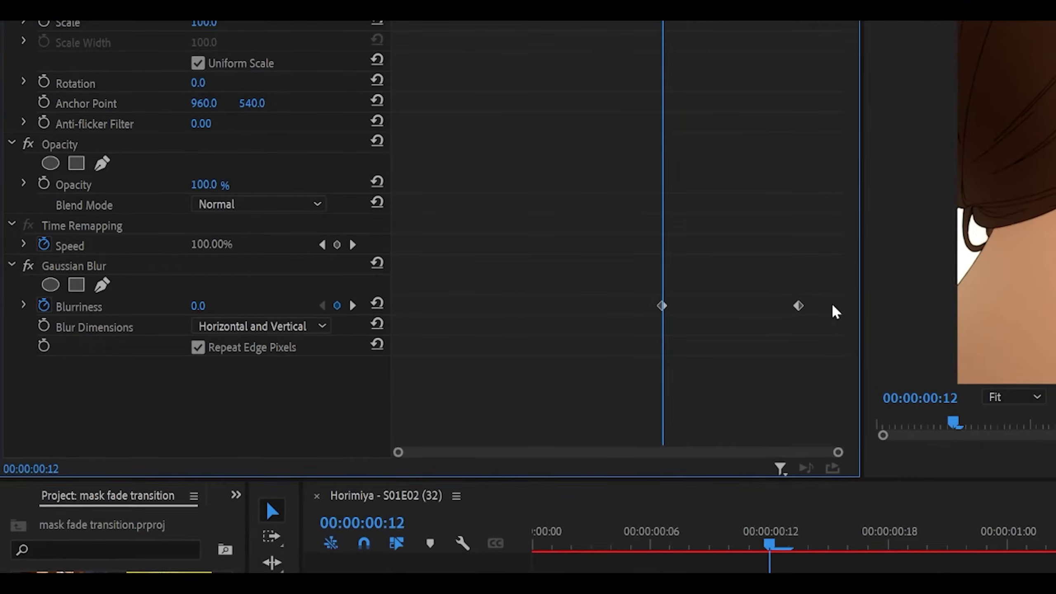
- Ease Nested Sequence 03's Blurriness curve so the blur builds up toward the second keyframe, and move the first keyframe to 00:00:00:11
left_click(23, 305)
scroll(632, 239, "down", 3)
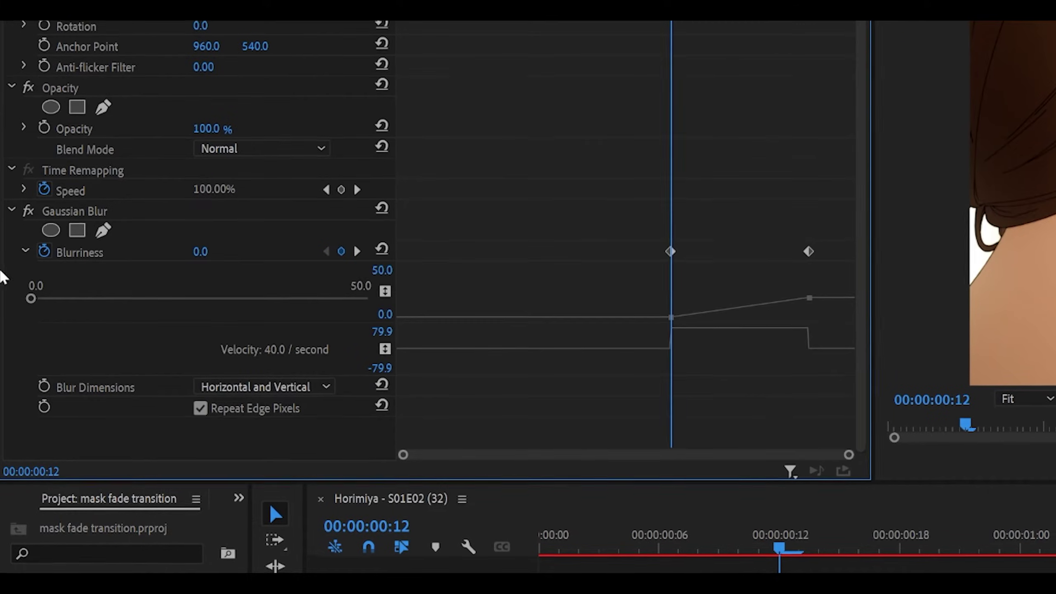
left_click(673, 251)
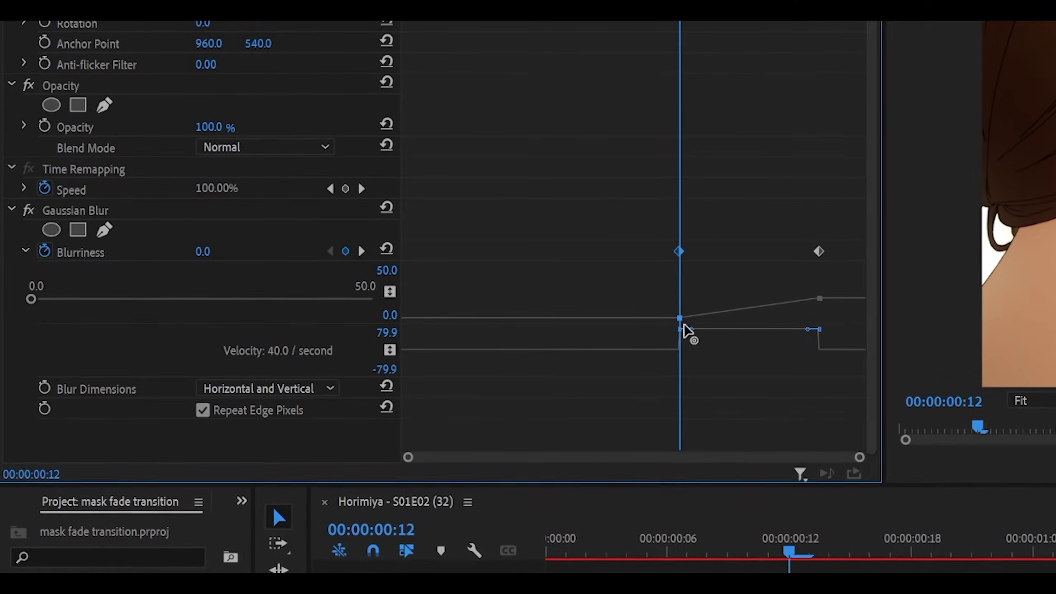
left_click_drag(697, 330, 806, 347)
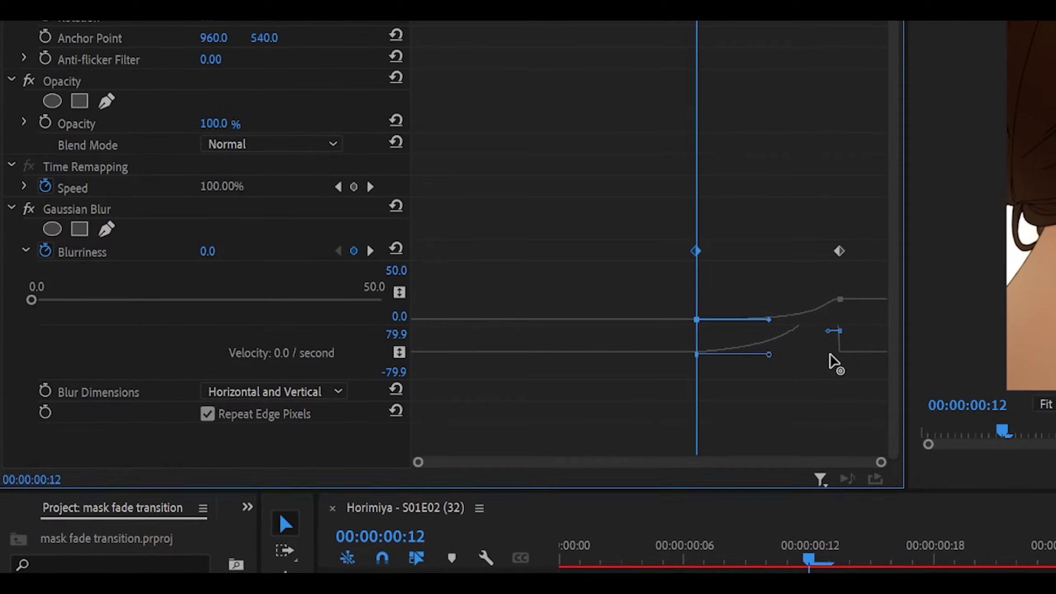
left_click(827, 165)
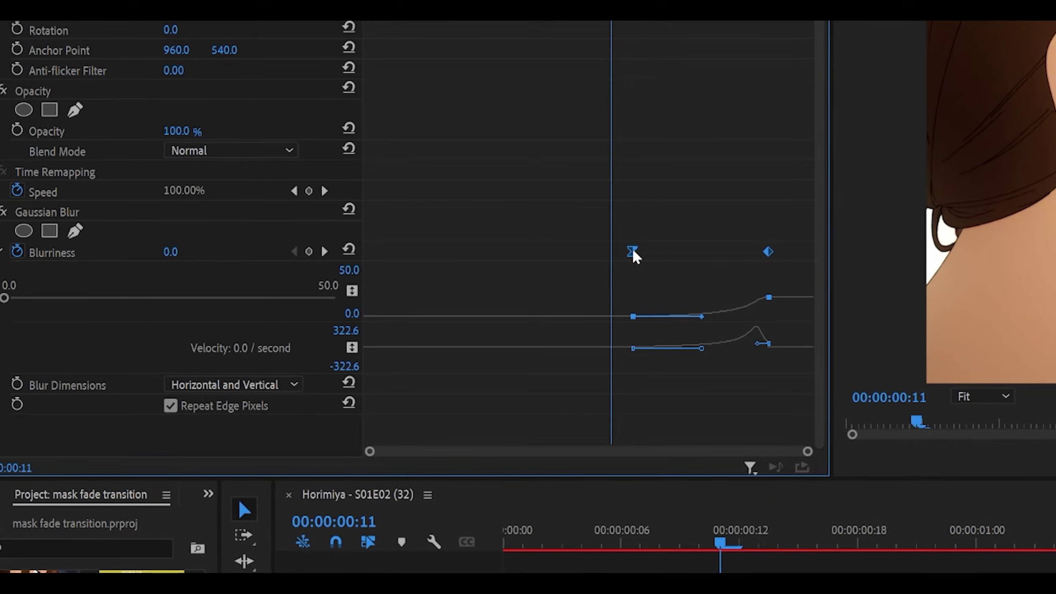
left_click_drag(639, 251, 617, 251)
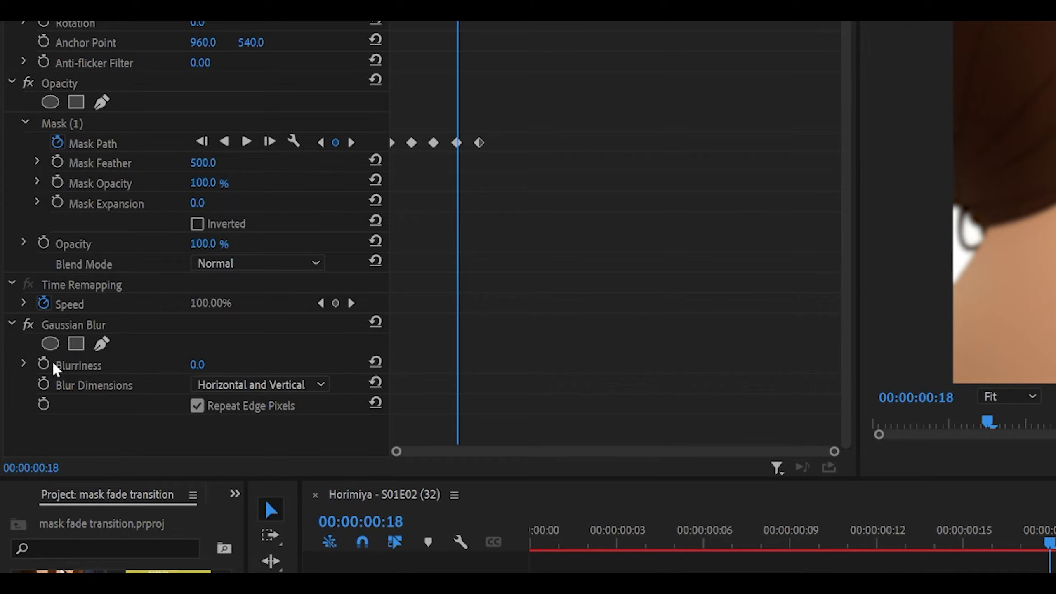
- Keyframe Nested Sequence 04's Gaussian Blur Blurriness at 20 at 00:00:00:18 and 0 at 00:00:01:10
left_click(52, 364)
left_click(203, 363)
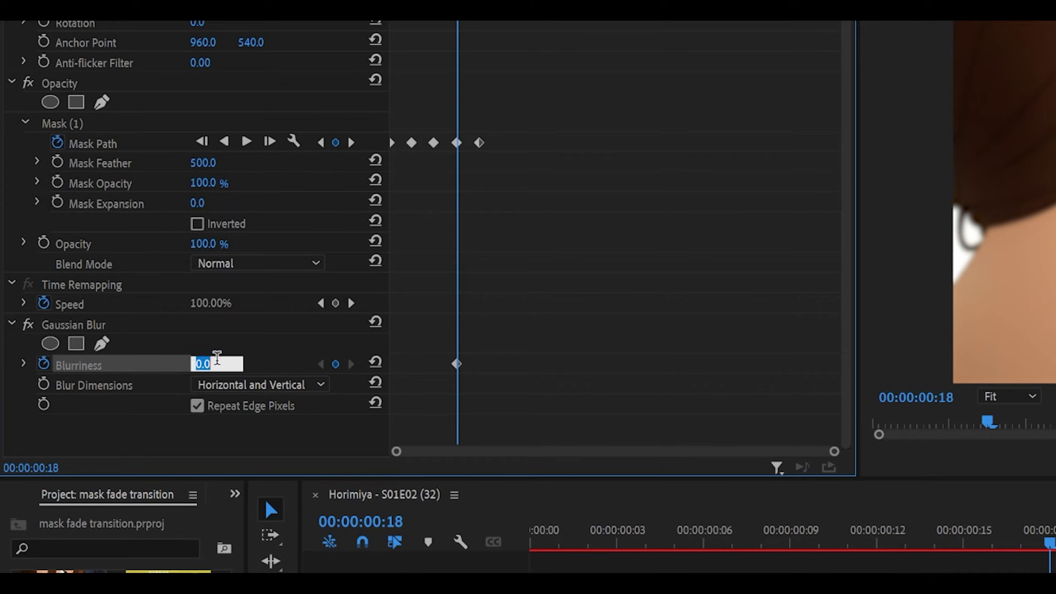
type("20")
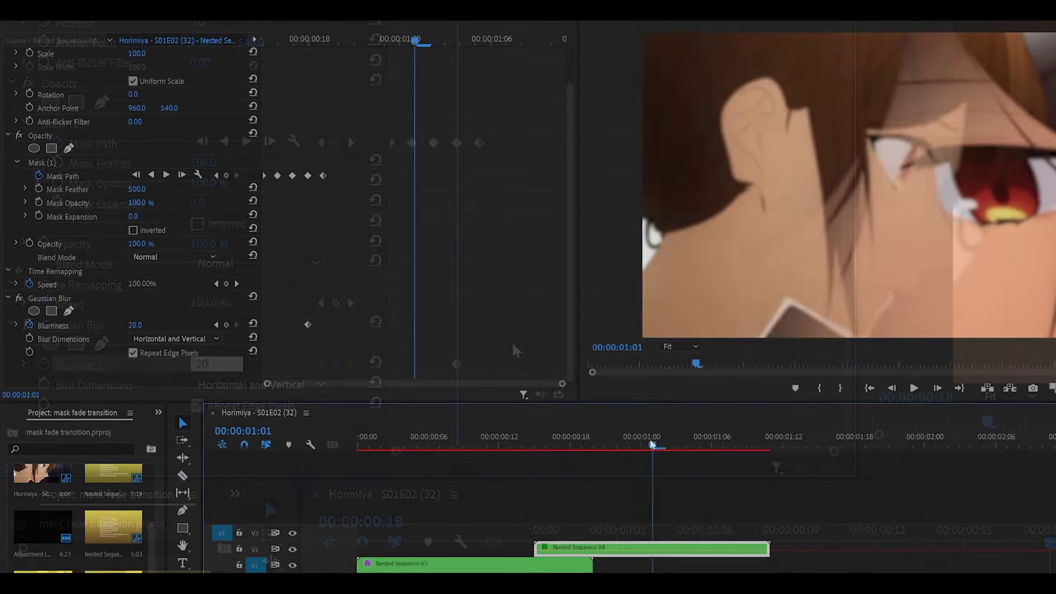
left_click_drag(652, 444, 759, 445)
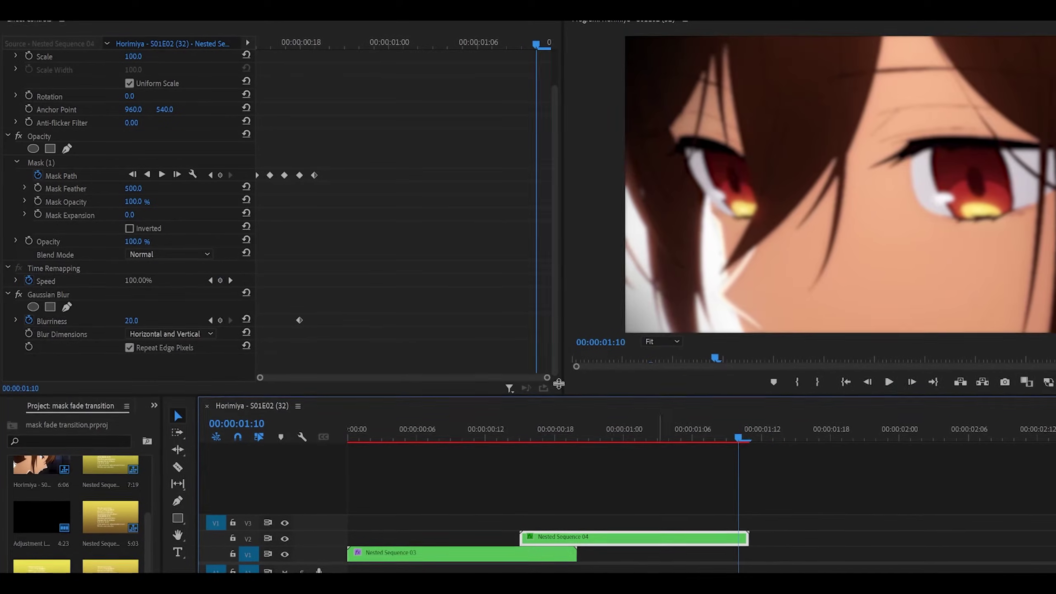
left_click(245, 318)
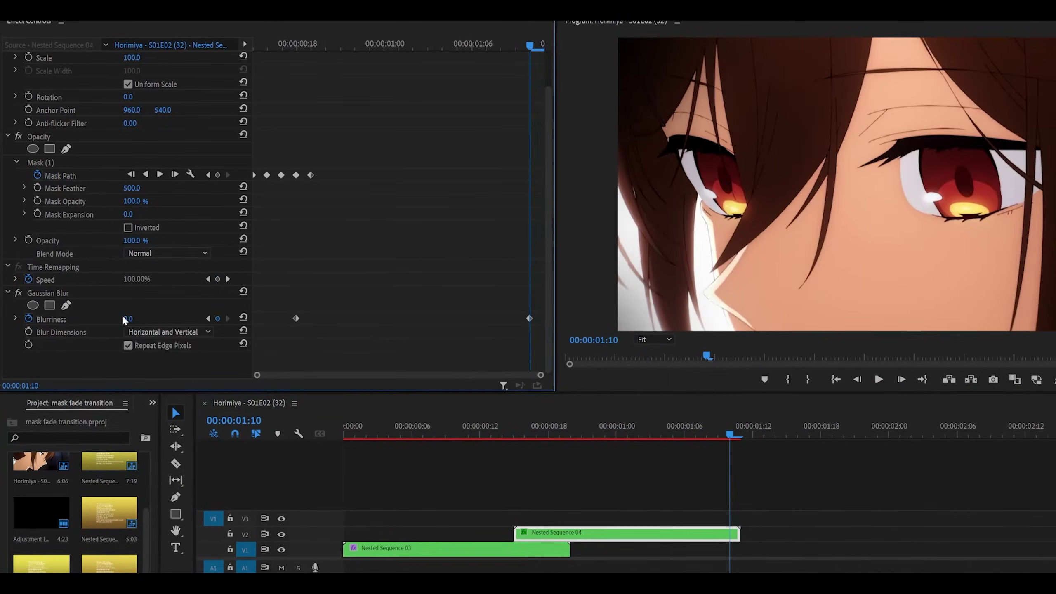
- Ease Nested Sequence 04's Blurriness curve into its last keyframe with the velocity graph, and play back the blurred transition
left_click(16, 319)
scroll(258, 278, "down", 3)
left_click(294, 245)
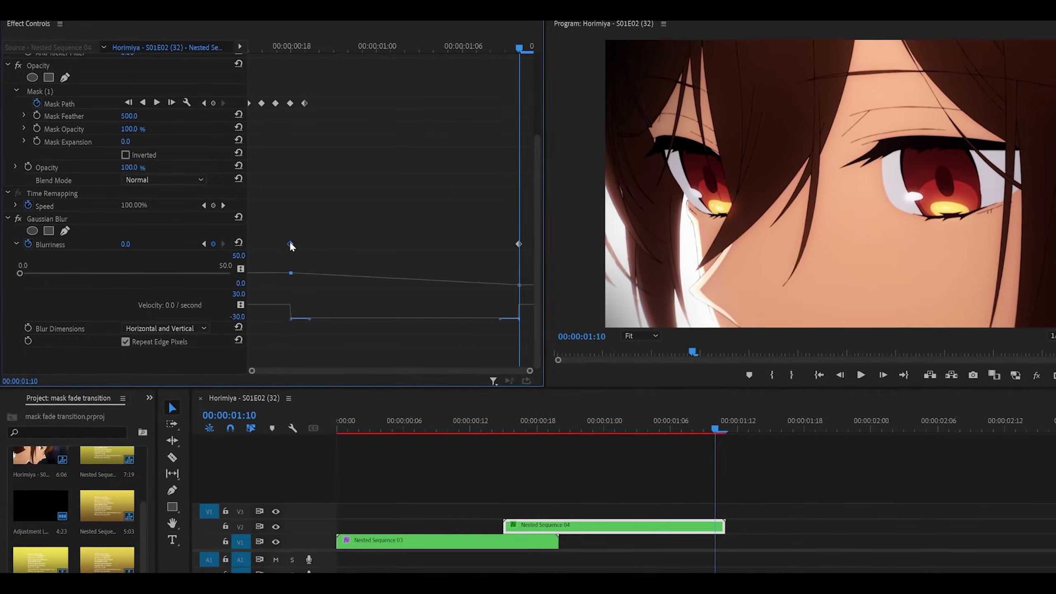
left_click(511, 318)
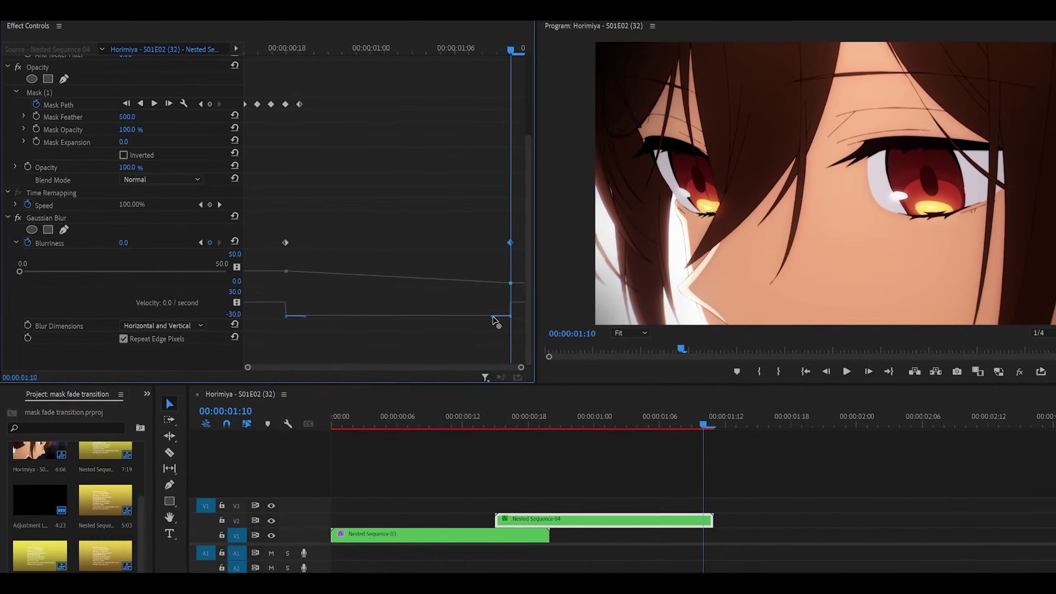
left_click_drag(511, 317, 377, 304)
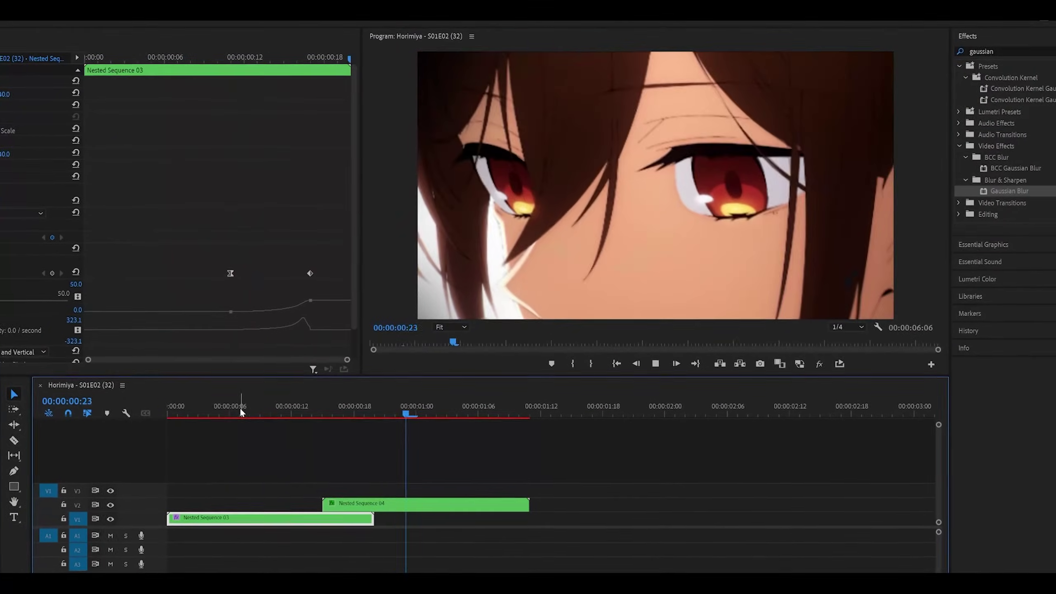
left_click_drag(240, 410, 232, 411)
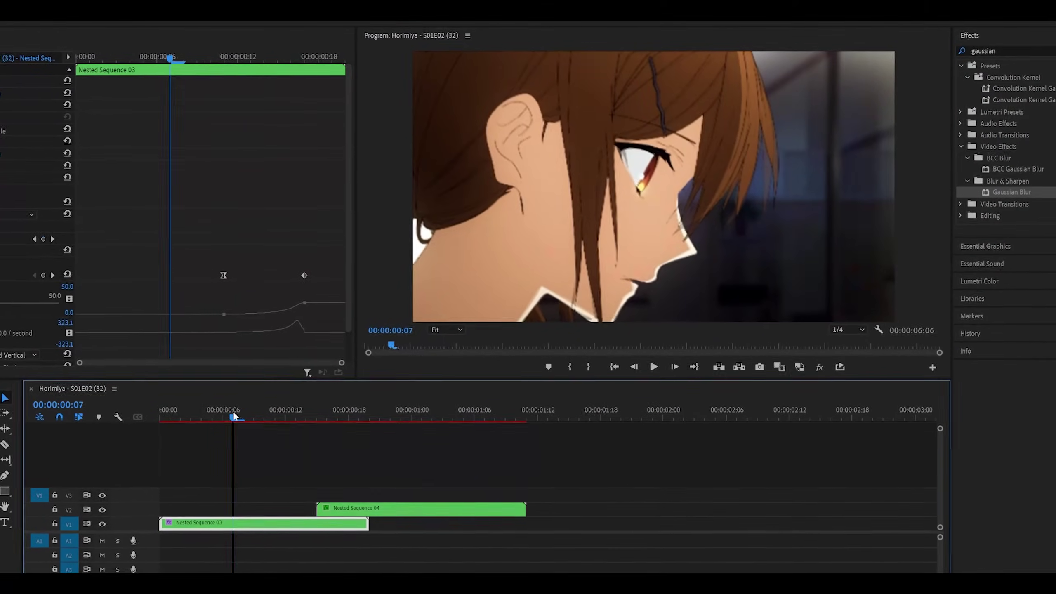
key("space")
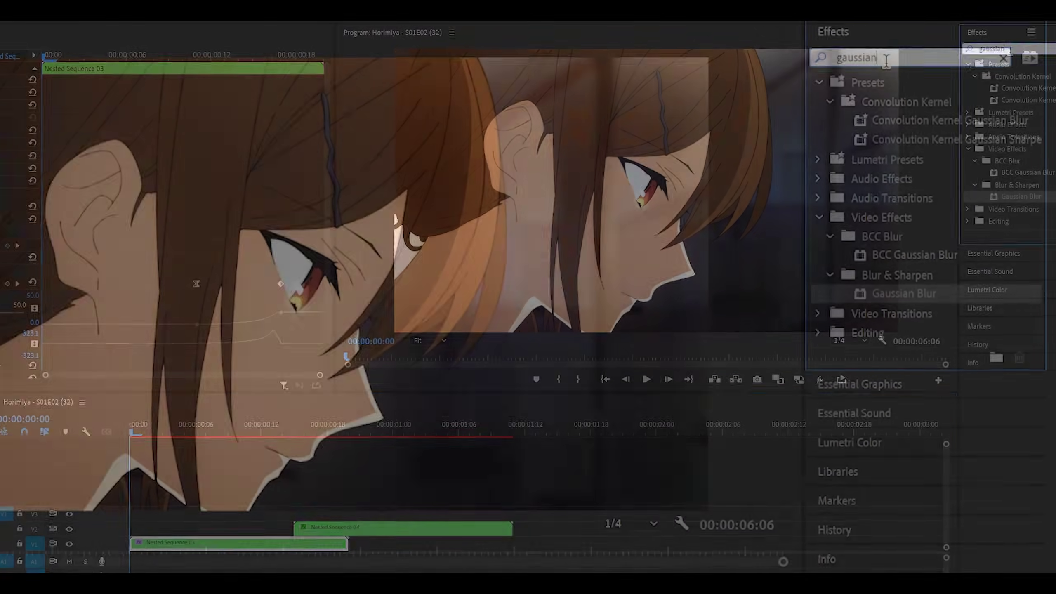
- Search the effects for "lumetri color" and apply Lumetri Color to Nested Sequence 03
double_click(886, 60)
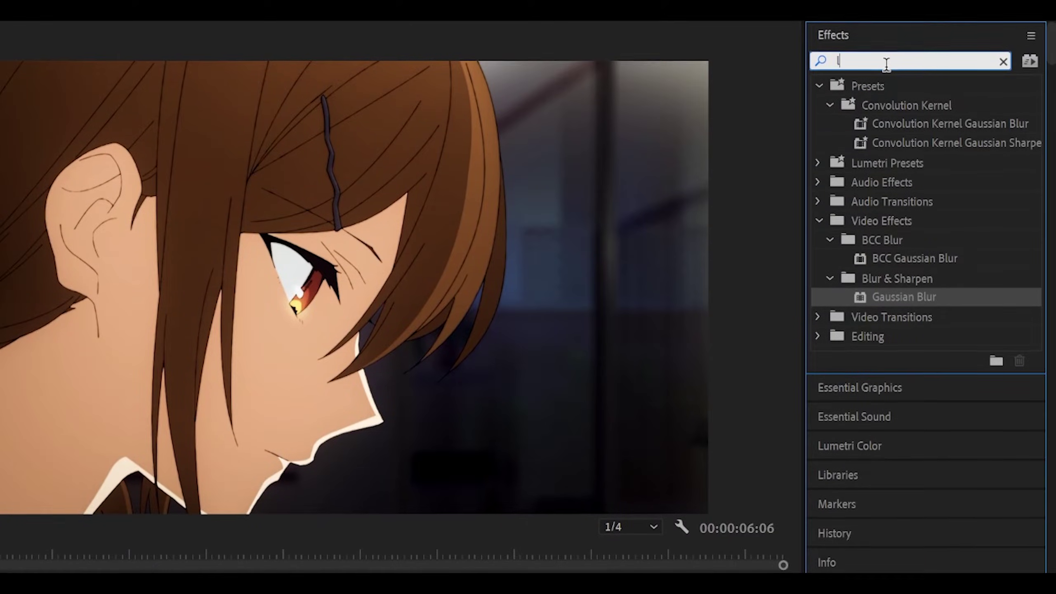
type("l")
type("umetri color")
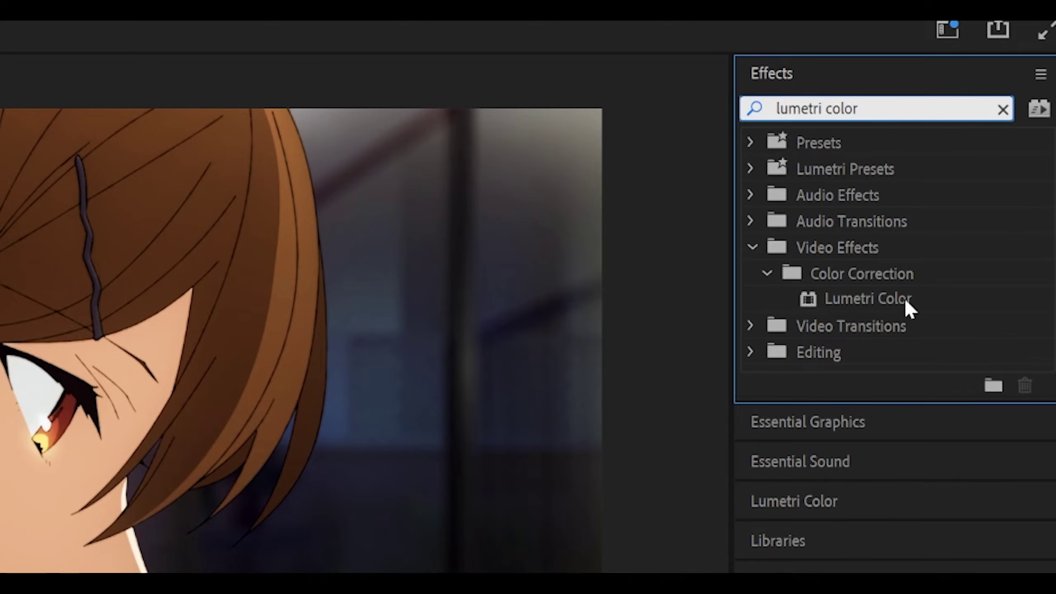
left_click_drag(907, 305, 491, 294)
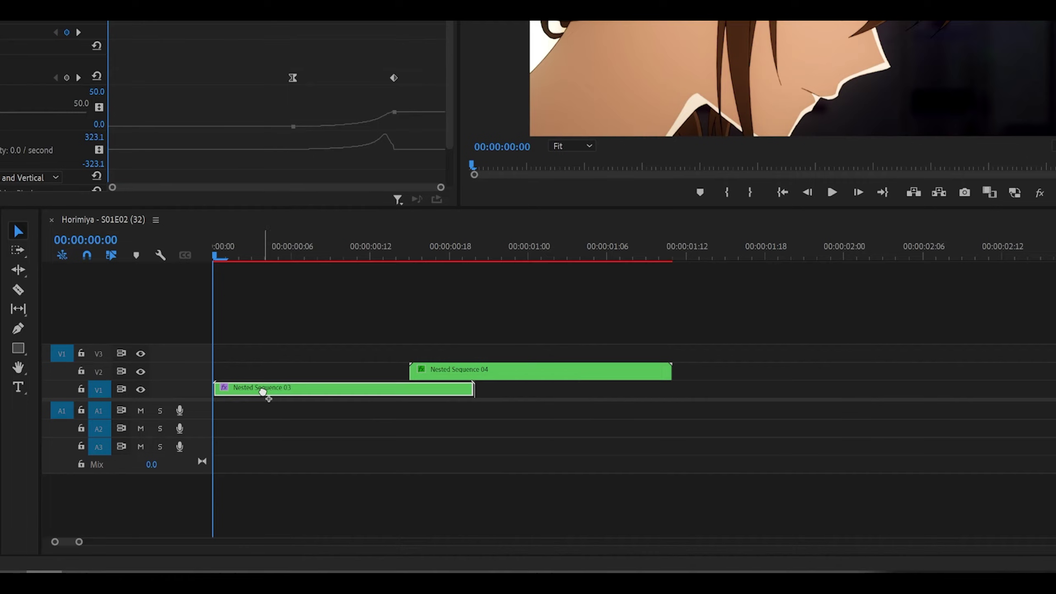
left_click_drag(262, 391, 263, 391)
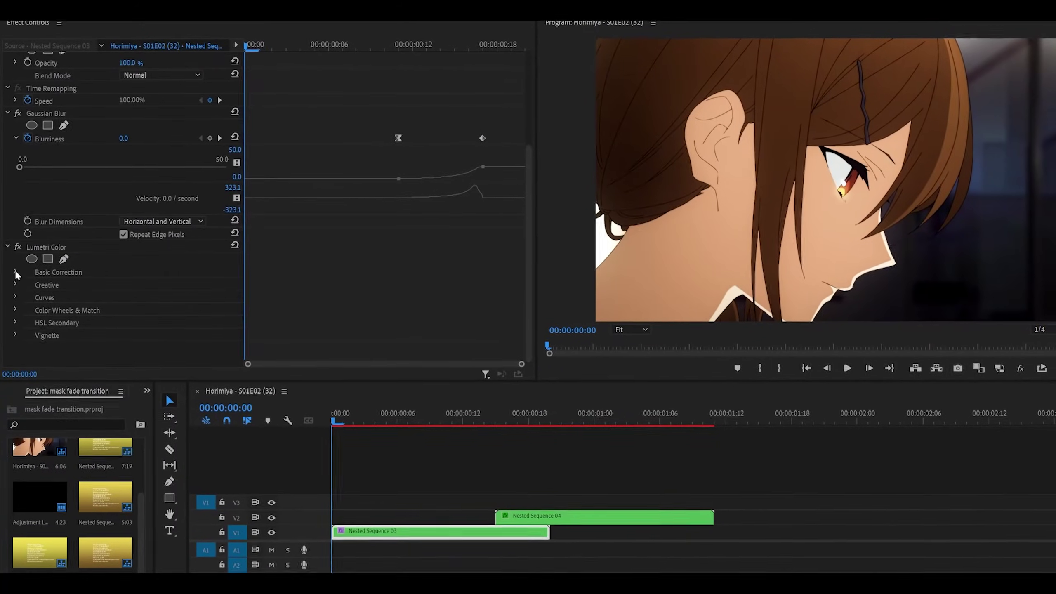
- Start keyframing Nested Sequence 03's Lumetri Color Exposure at 0.0 at 00:00:00:11, in line with the first Blurriness keyframe
left_click(15, 272)
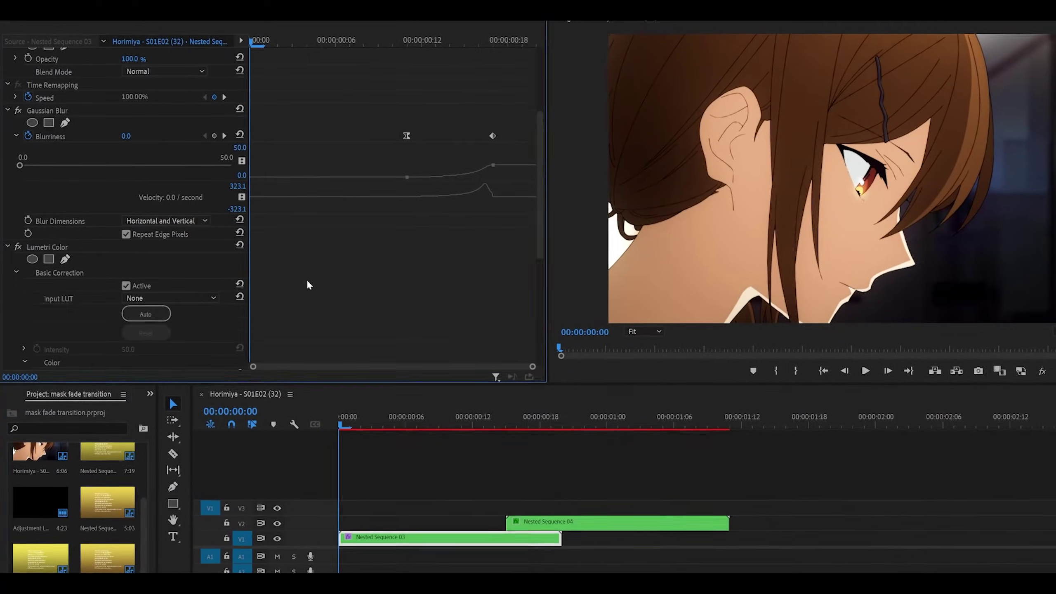
scroll(316, 279, "down", 5)
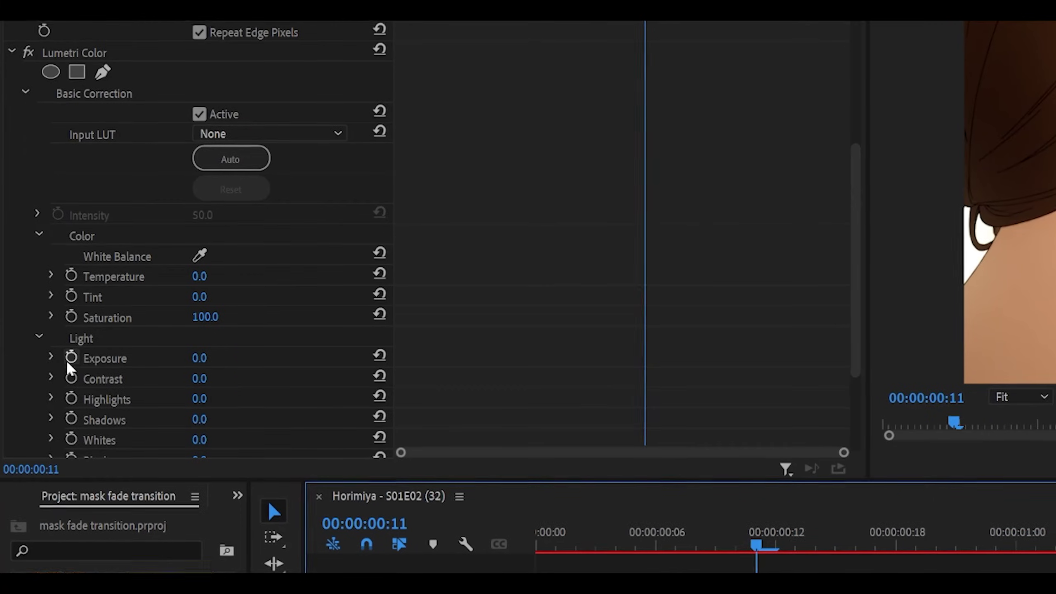
scroll(601, 278, "up", 5)
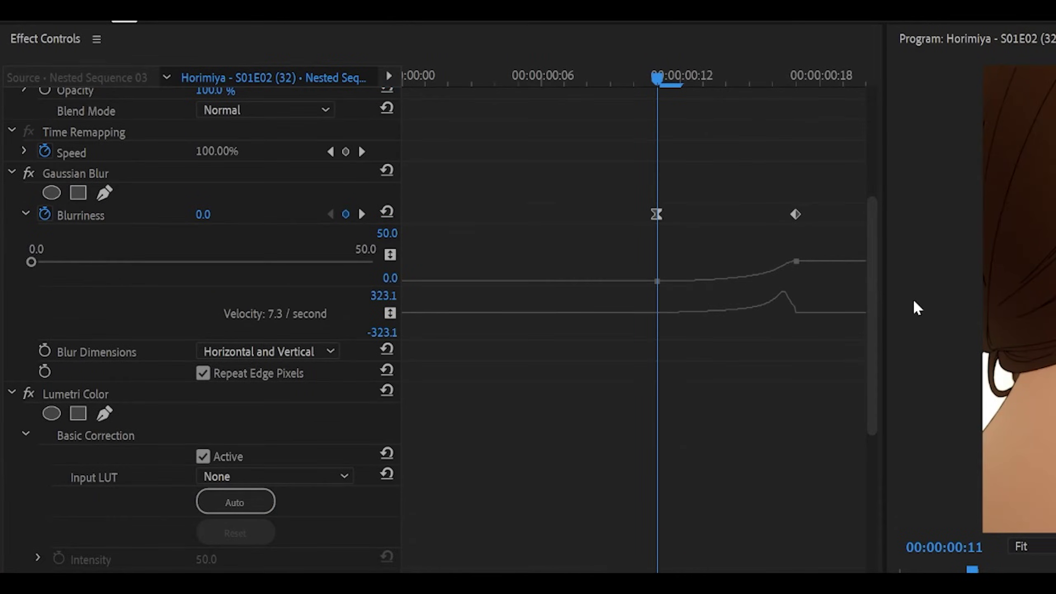
scroll(434, 279, "down", 3)
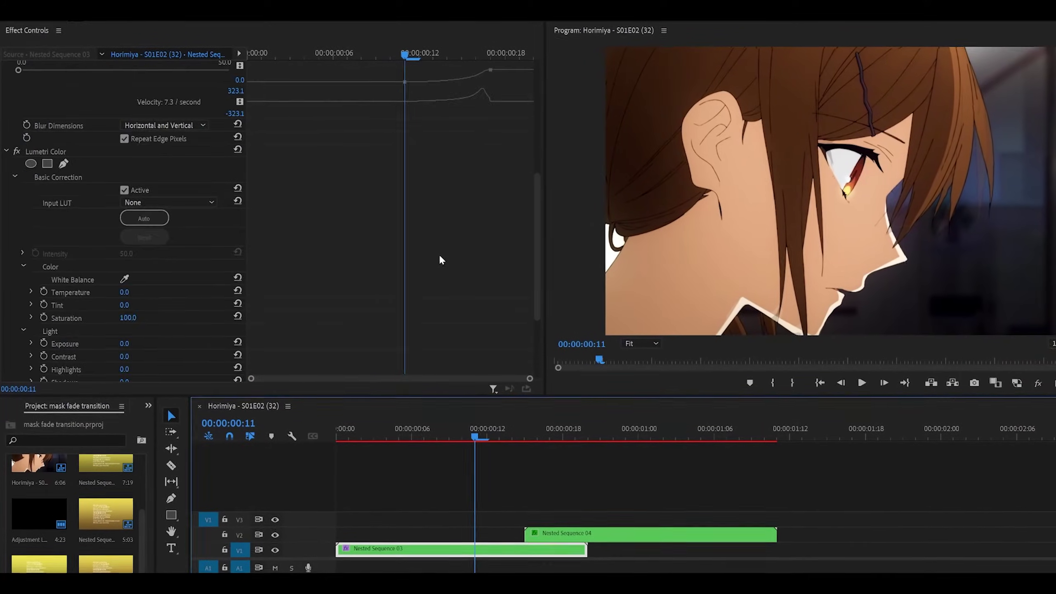
scroll(440, 259, "down", 2)
left_click(47, 258)
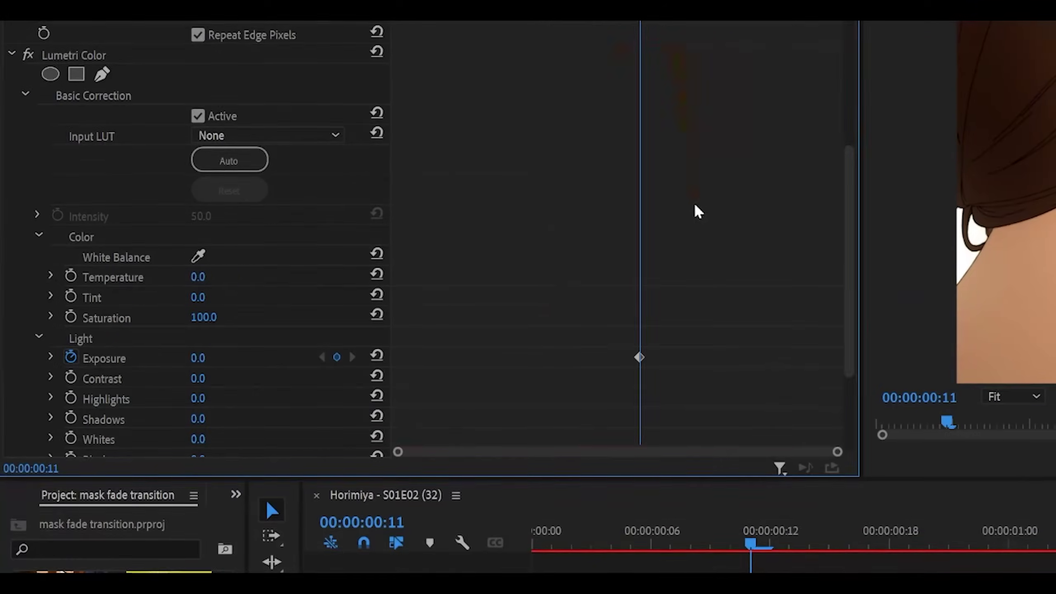
scroll(701, 298, "up", 3)
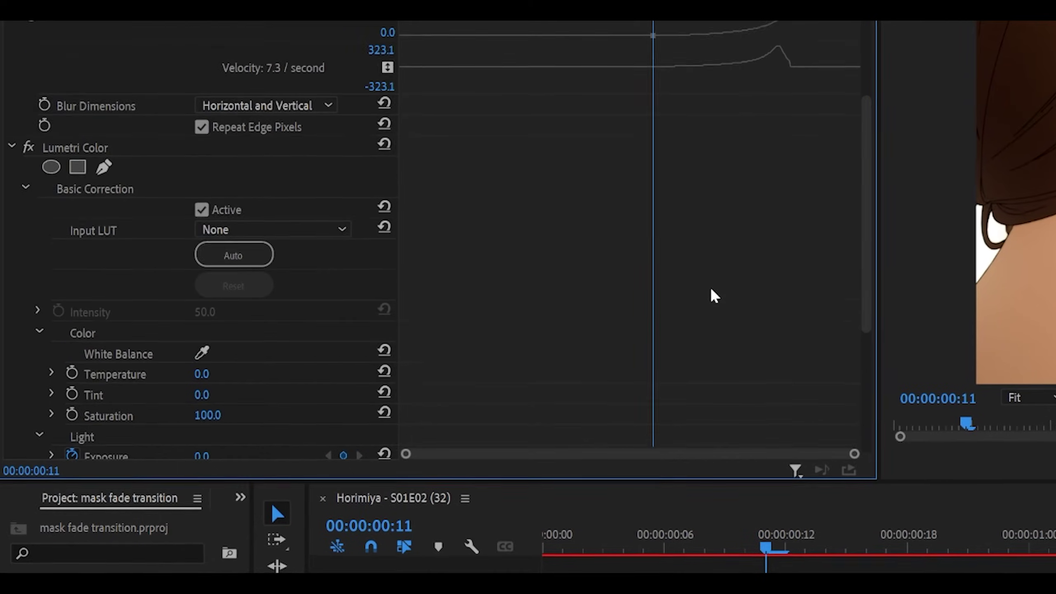
scroll(582, 34, "up", 1)
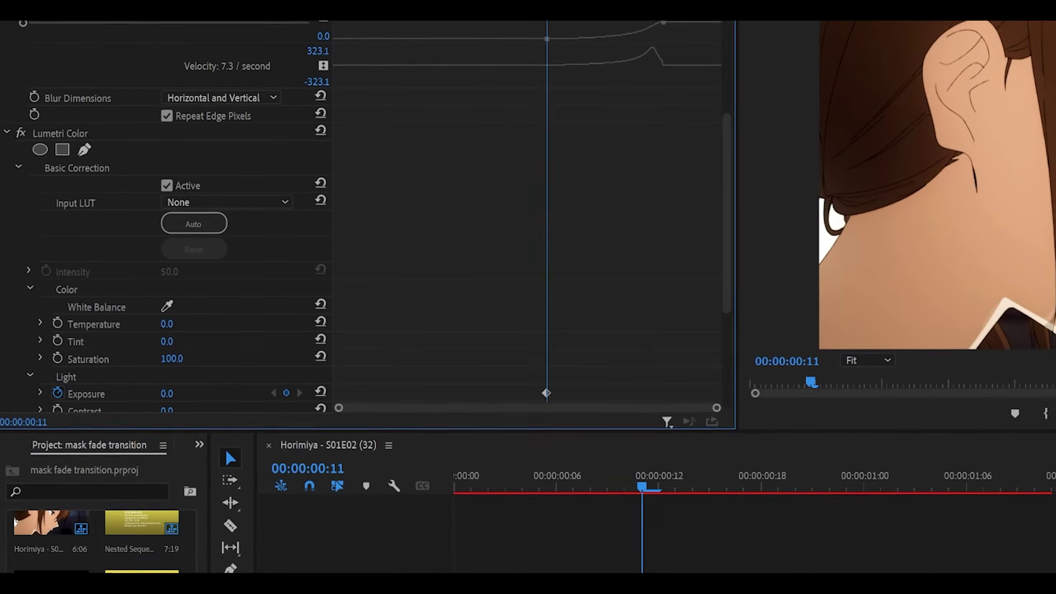
- Keyframe Nested Sequence 03's Lumetri Exposure at 00:00:00:17, trying 5 and 4 before setting it to 3.0
left_click_drag(654, 38, 792, 37)
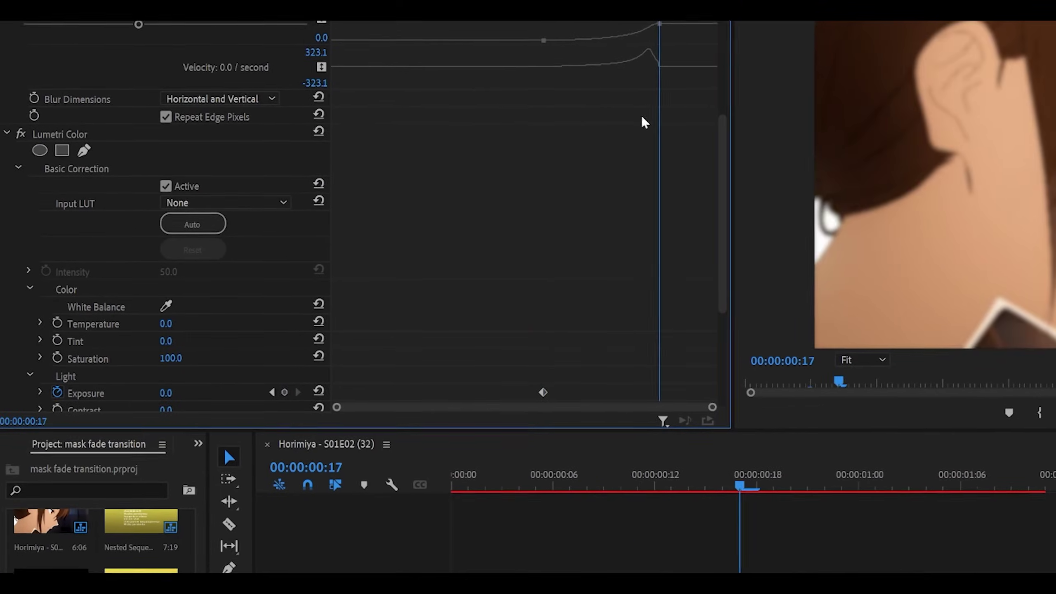
scroll(523, 236, "down", 3)
left_click(163, 277)
type("5")
key("Return")
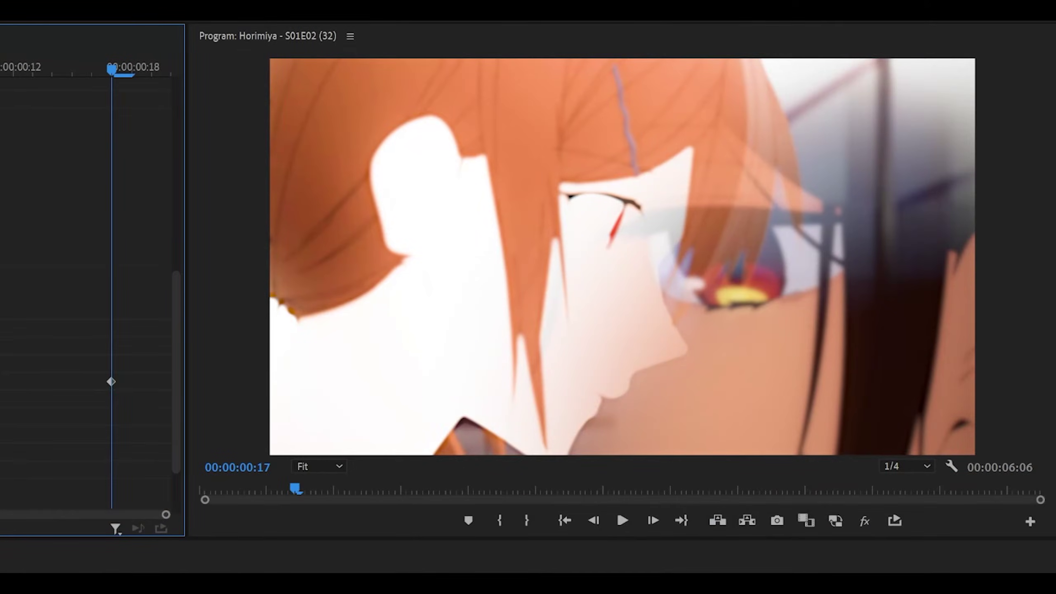
left_click(208, 300)
type("4")
key("Return")
left_click(208, 300)
type("3")
key("Return")
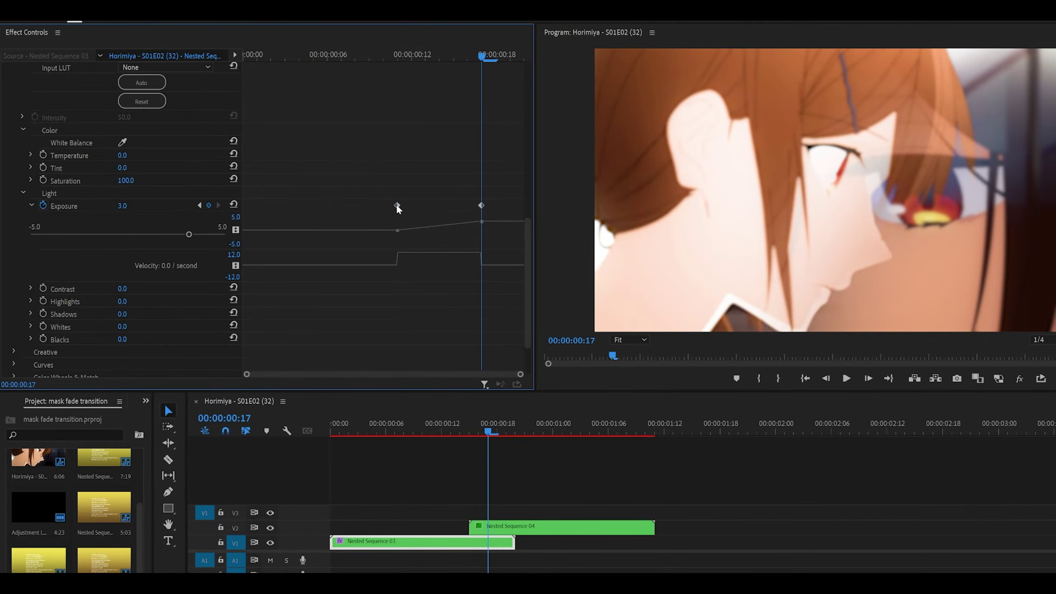
- Ease Nested Sequence 03's Exposure curve out of its first keyframe and move the last keyframe to about 00:00:00:19
left_click_drag(469, 265, 470, 266)
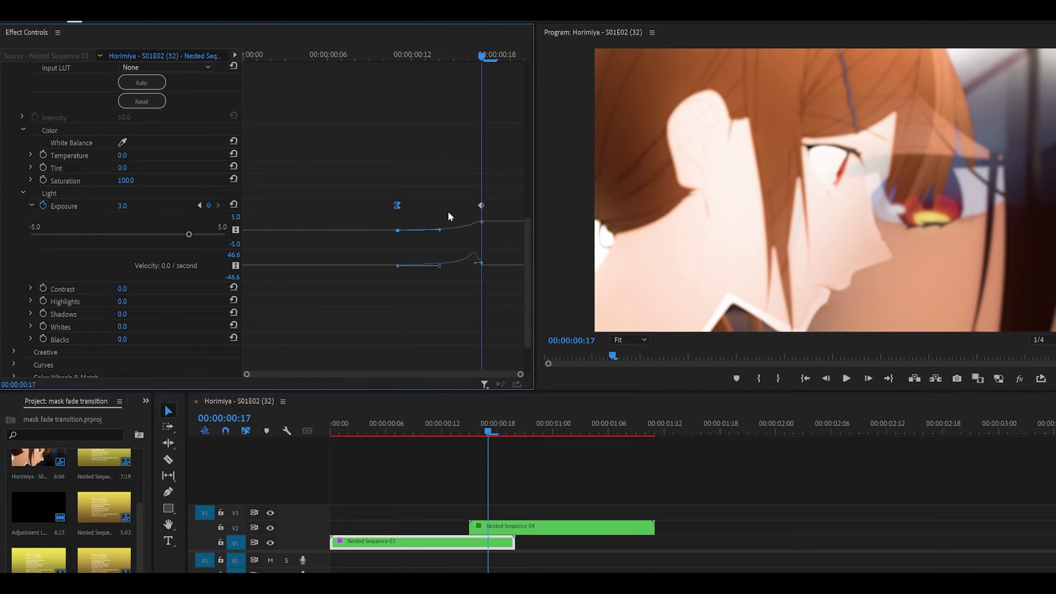
left_click(421, 151)
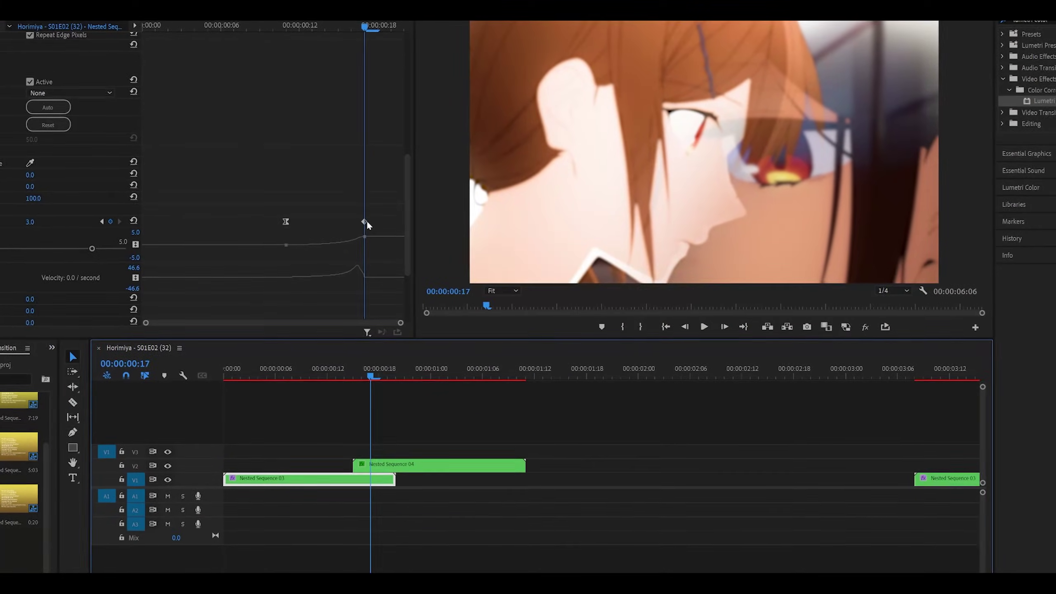
left_click(365, 222)
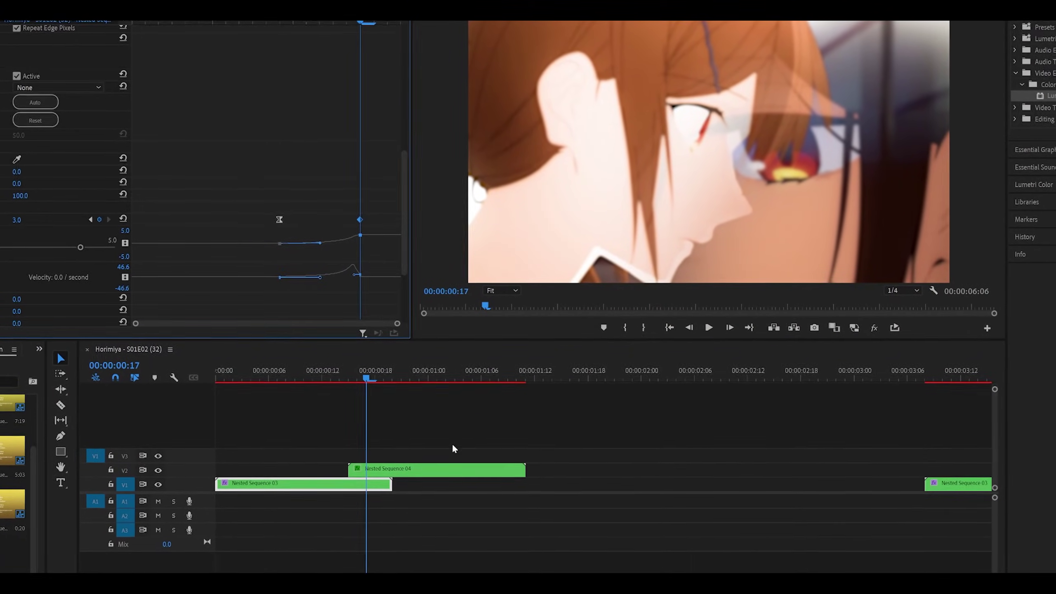
left_click_drag(357, 218, 379, 216)
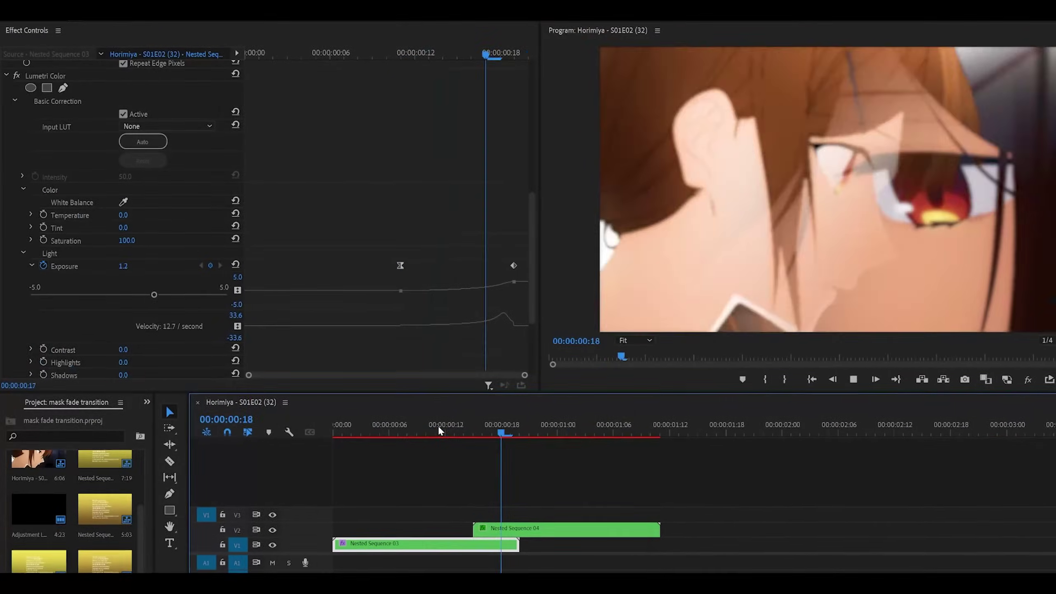
left_click(439, 427)
key("space")
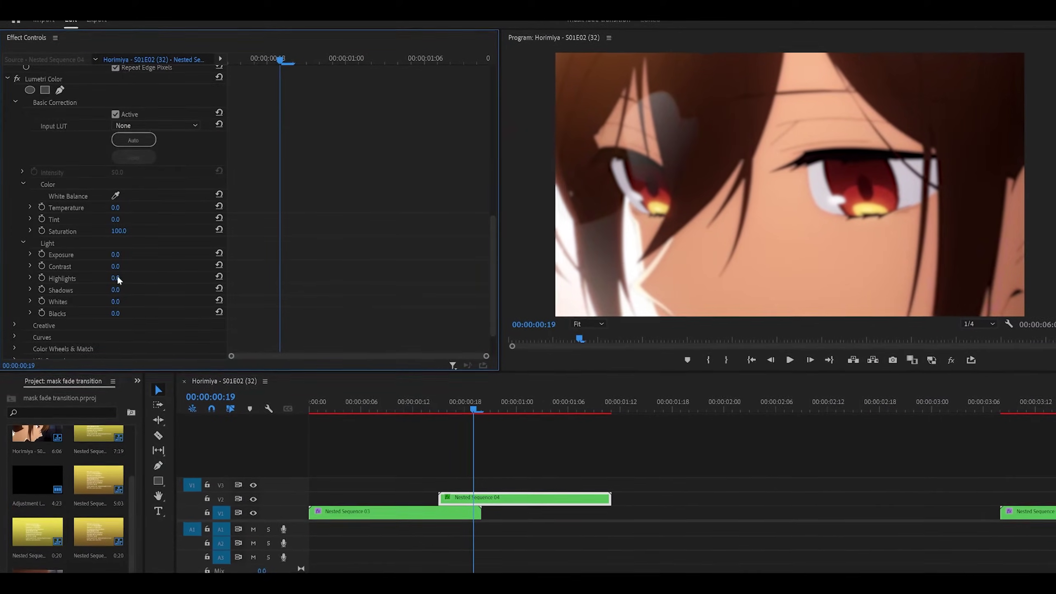
- Start keyframing Nested Sequence 04's Lumetri Exposure at 3.0 at 00:00:00:18
left_click_drag(292, 63, 230, 63)
key("Right")
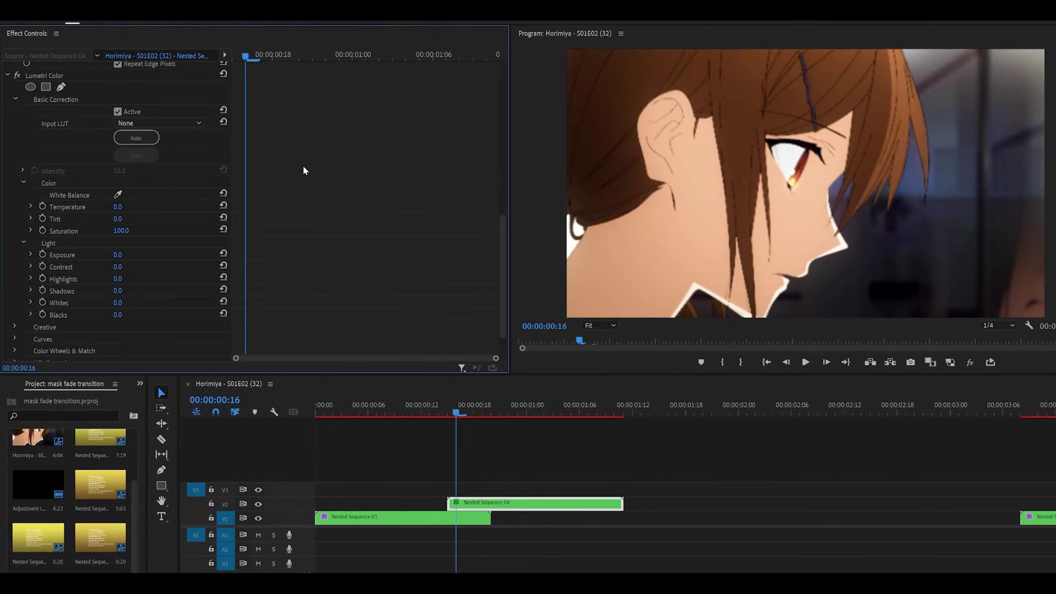
key("Right")
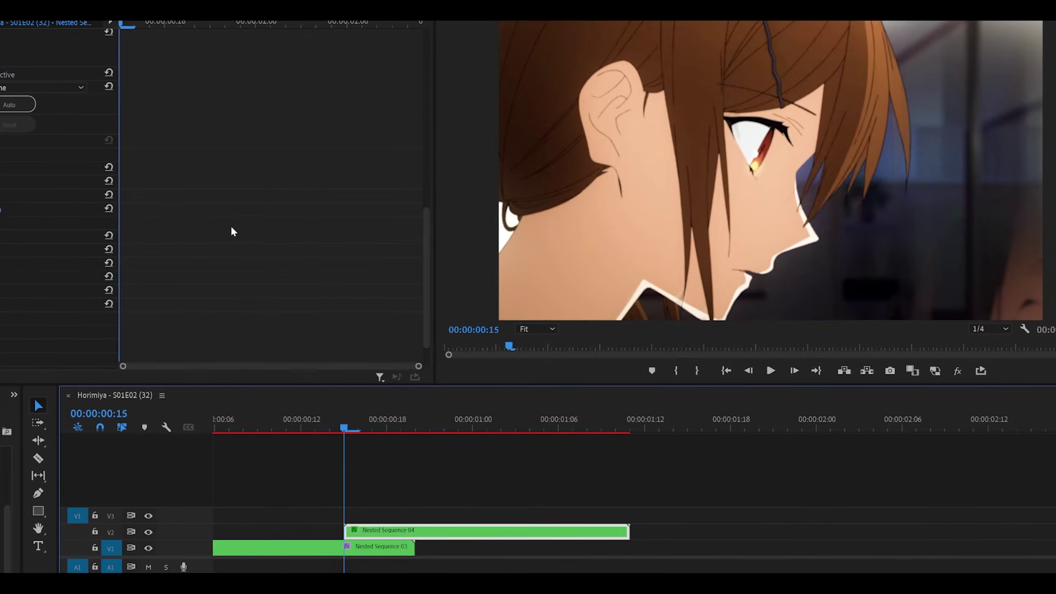
key("Right")
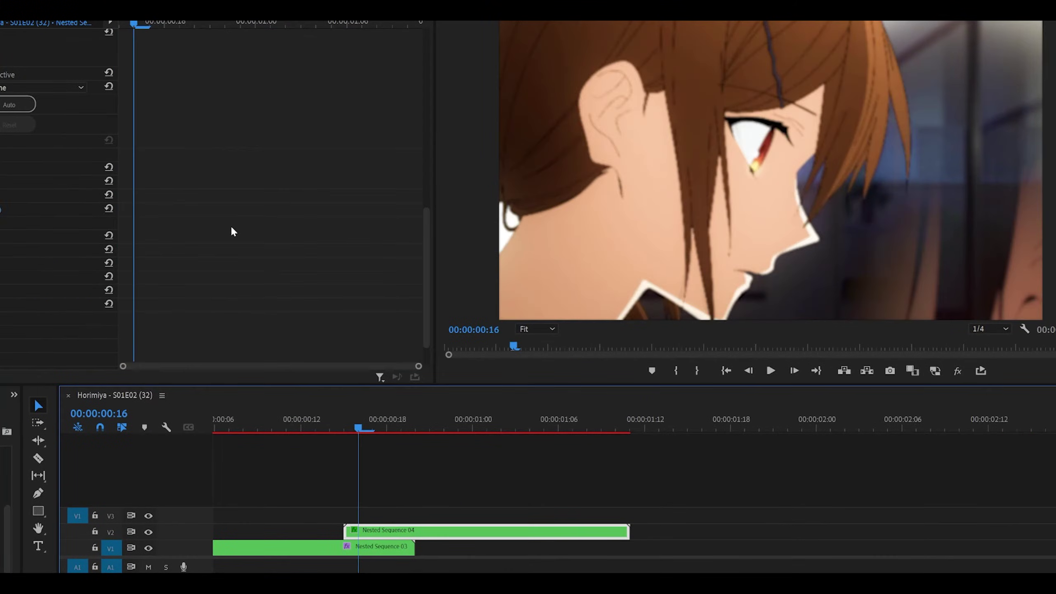
key("Right")
key("Right")
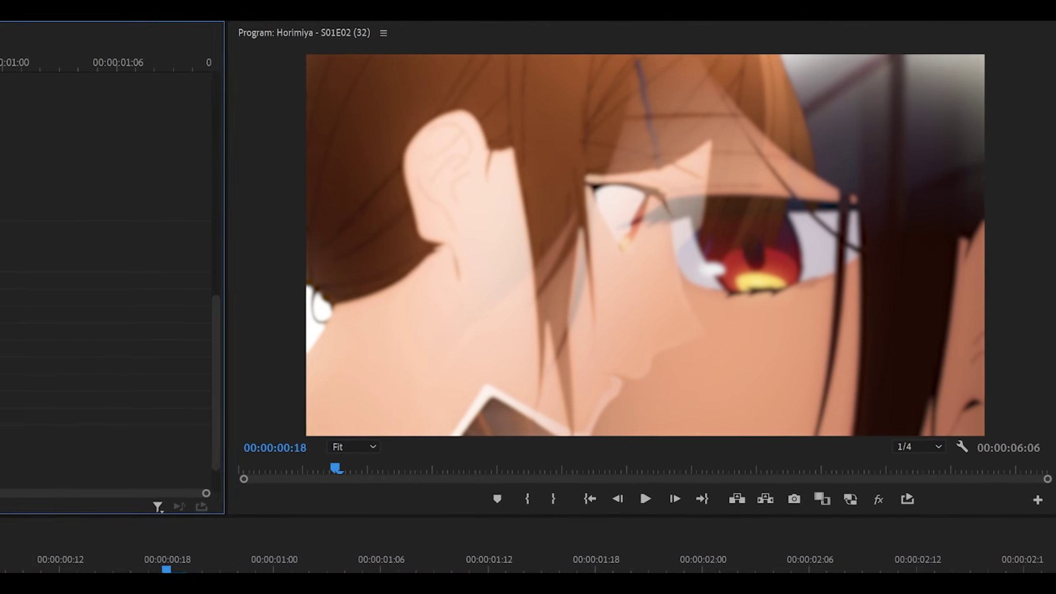
left_click(139, 256)
type("3")
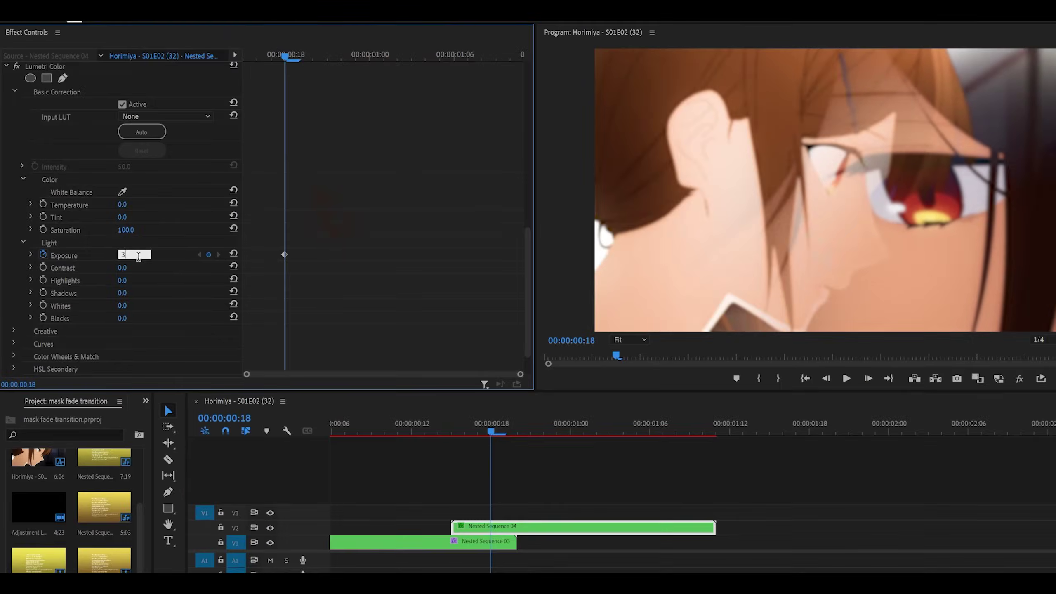
left_click(362, 236)
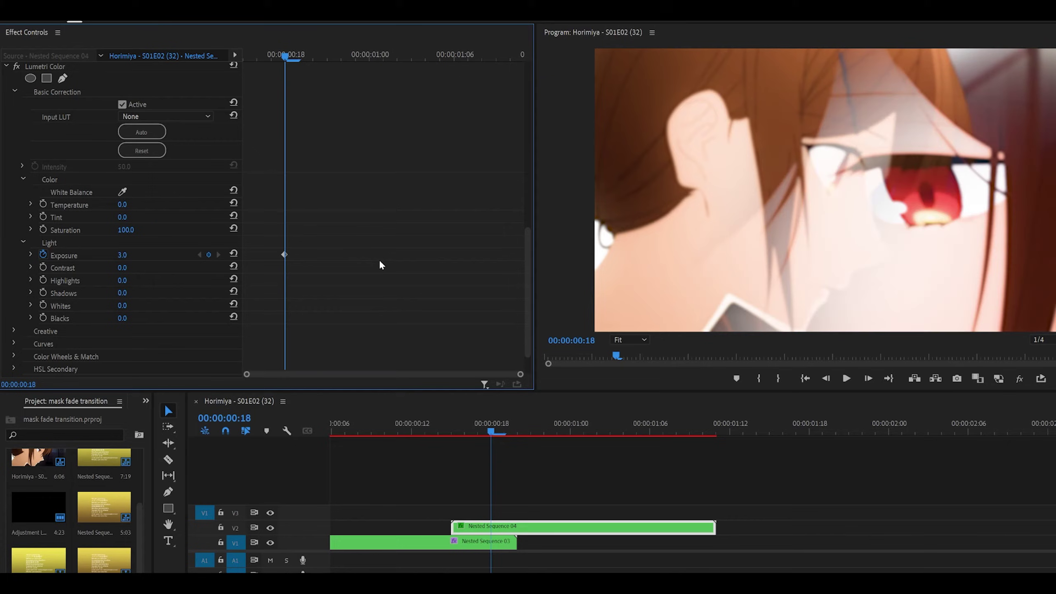
- Reset Nested Sequence 04's Exposure to 0.0 at 00:00:01:10, adding a second keyframe
key("space")
key("space")
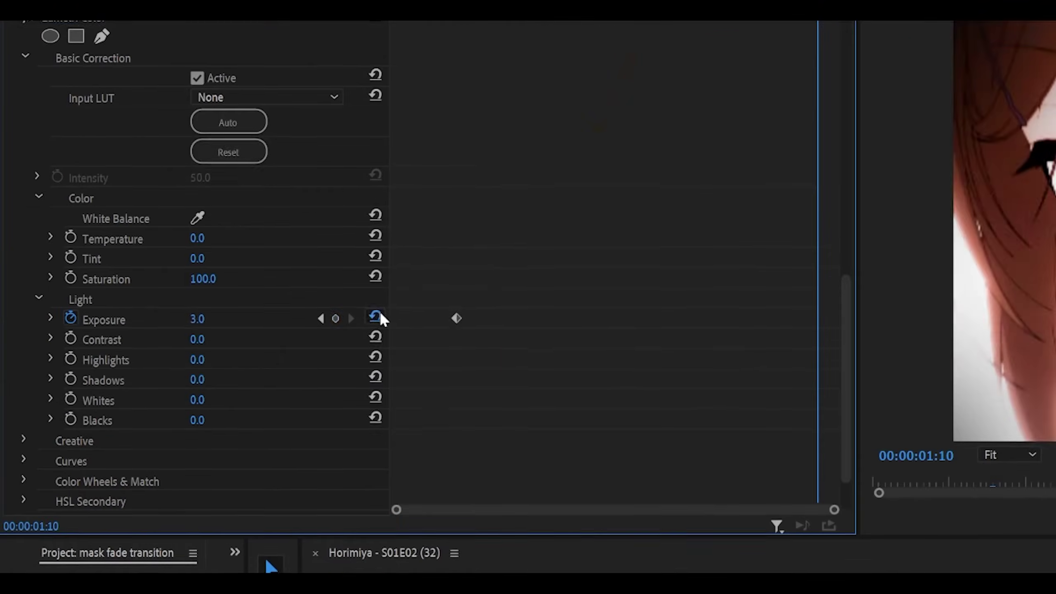
left_click(226, 244)
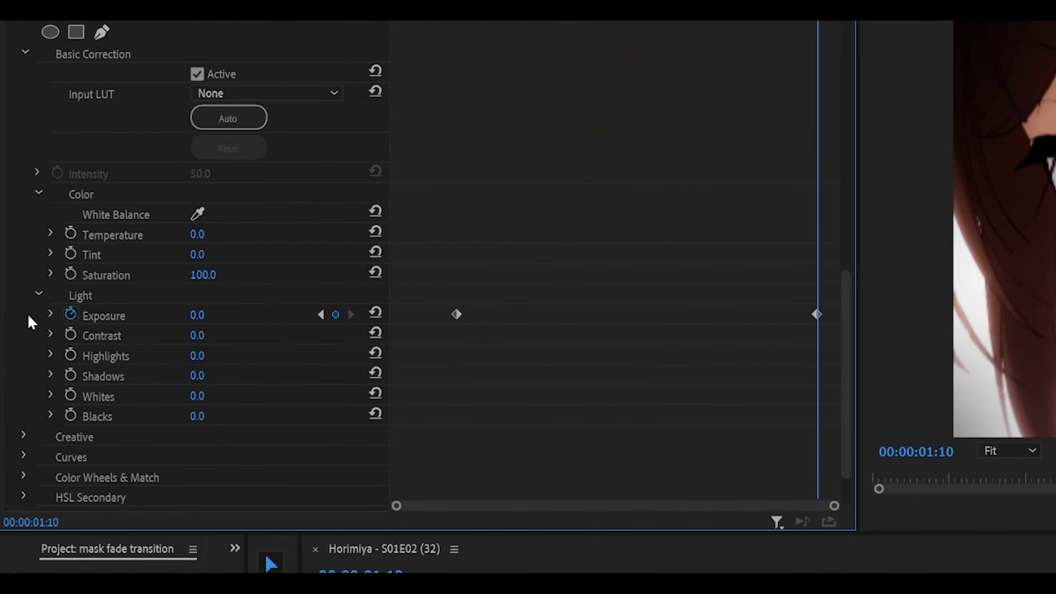
- Ease Nested Sequence 04's Exposure curve into its last keyframe with the velocity graph
left_click(31, 244)
scroll(565, 263, "down", 3)
key("Left")
left_click(817, 234)
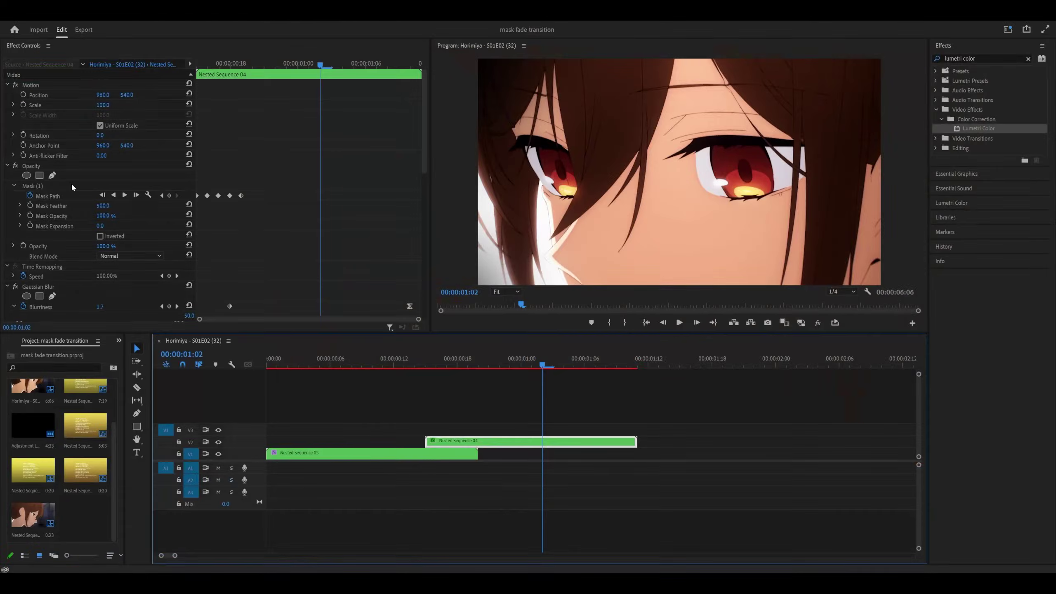
- Cut Nested Sequence 04 with the Razor tool at the point where Nested Sequence 03 ends
left_click(71, 186)
left_click(472, 398)
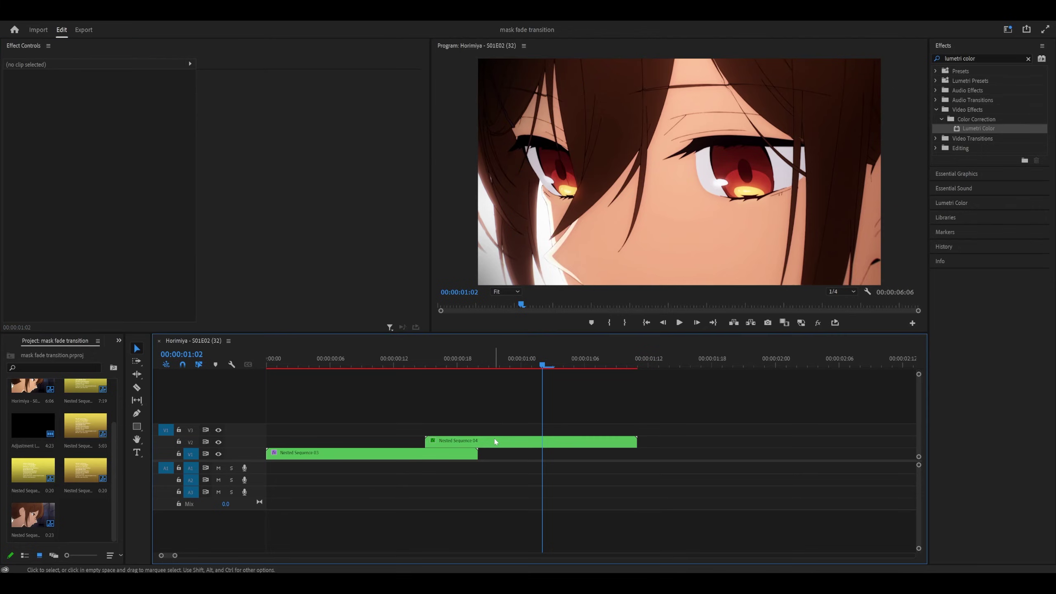
left_click(495, 441)
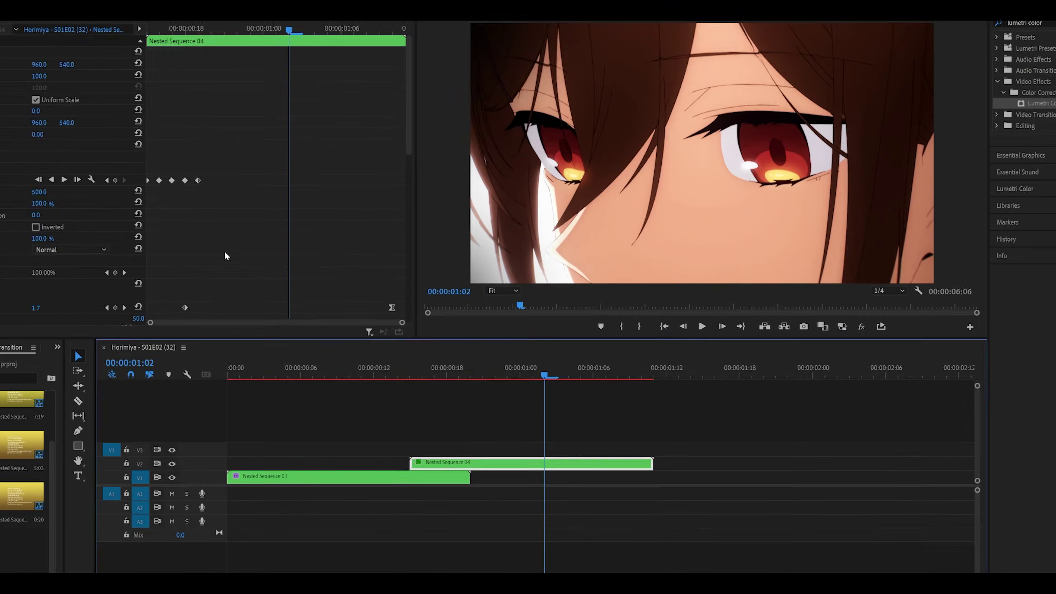
key("c")
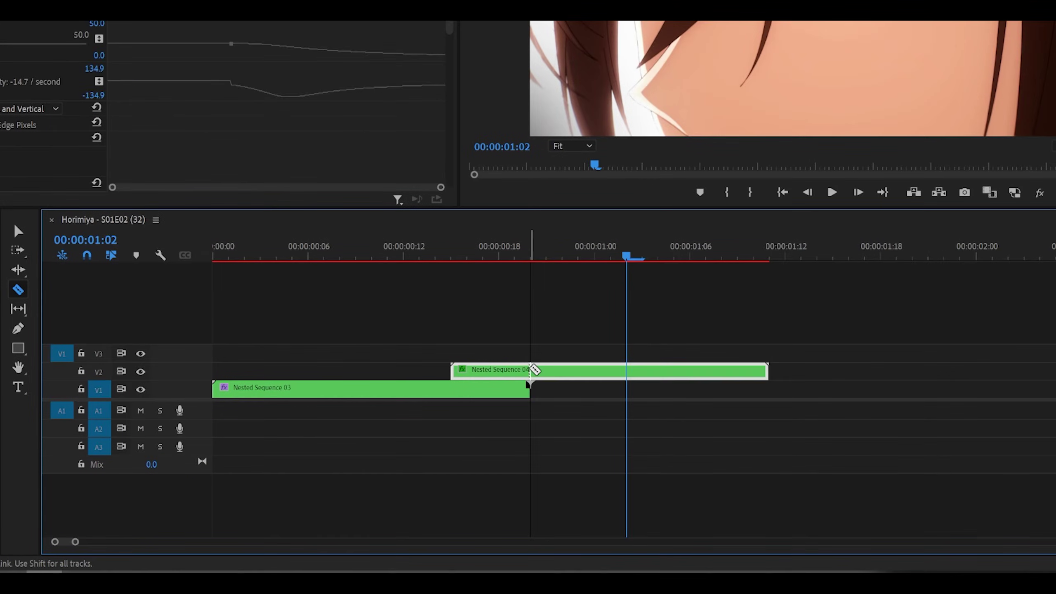
key("v")
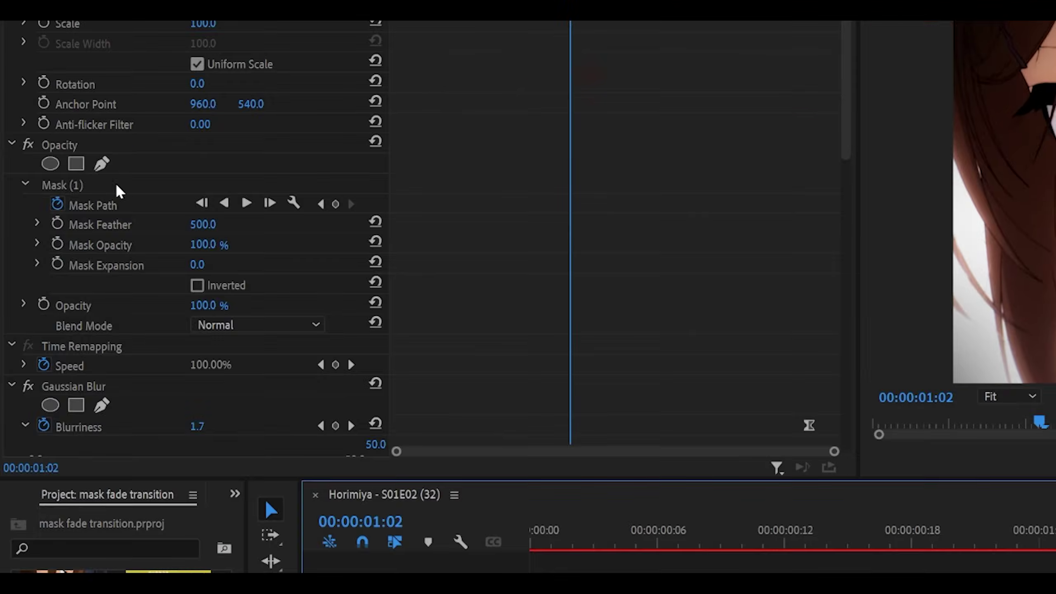
- Delete the opacity mask from the second part of Nested Sequence 04 and review the transition around 00:00:00:18
right_click(116, 184)
left_click(151, 257)
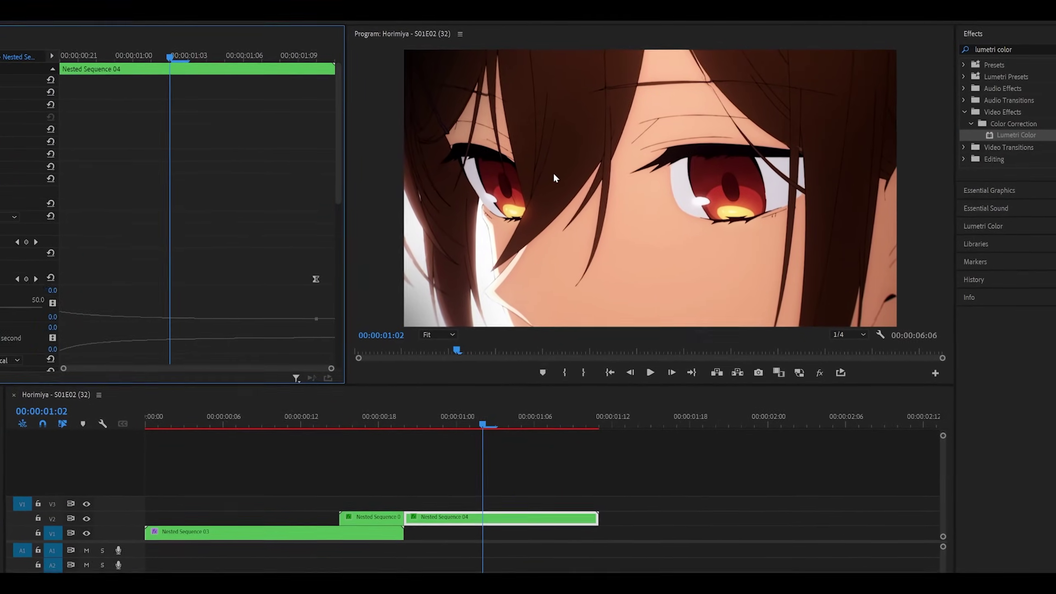
scroll(204, 282, "down", 5)
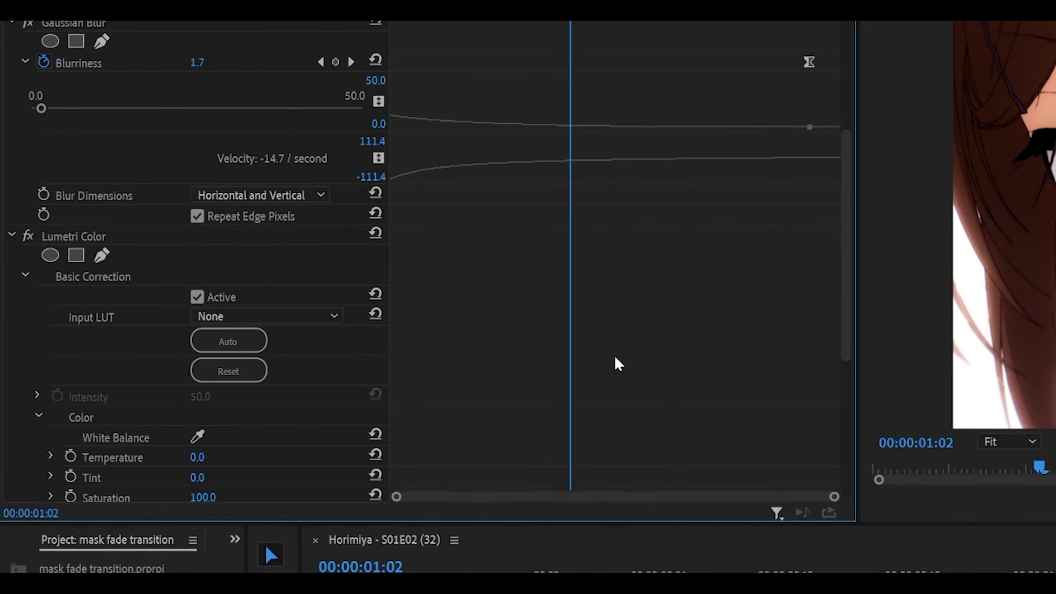
scroll(615, 348, "down", 4)
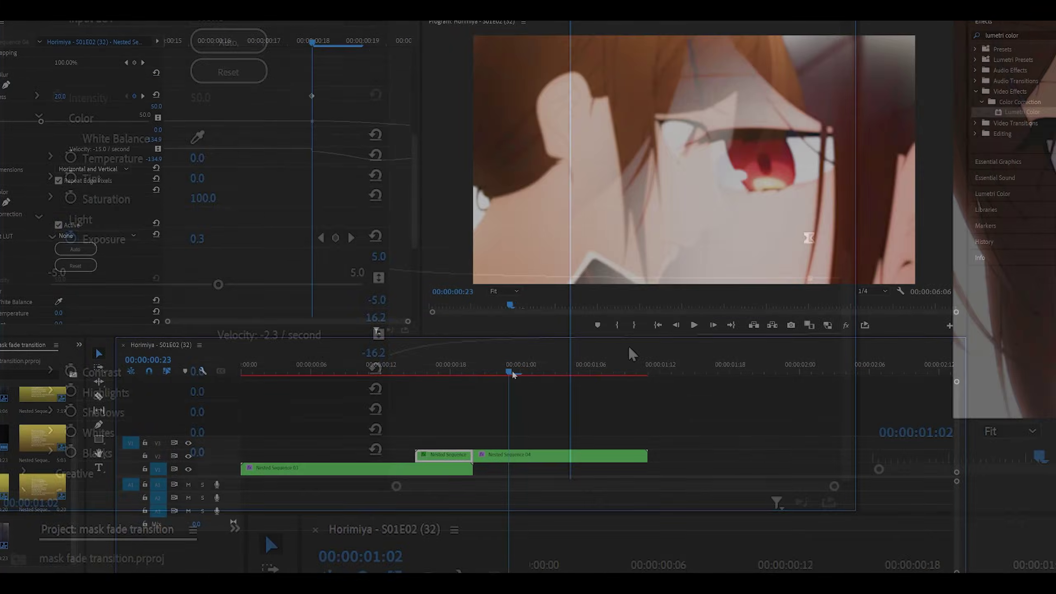
left_click(515, 371)
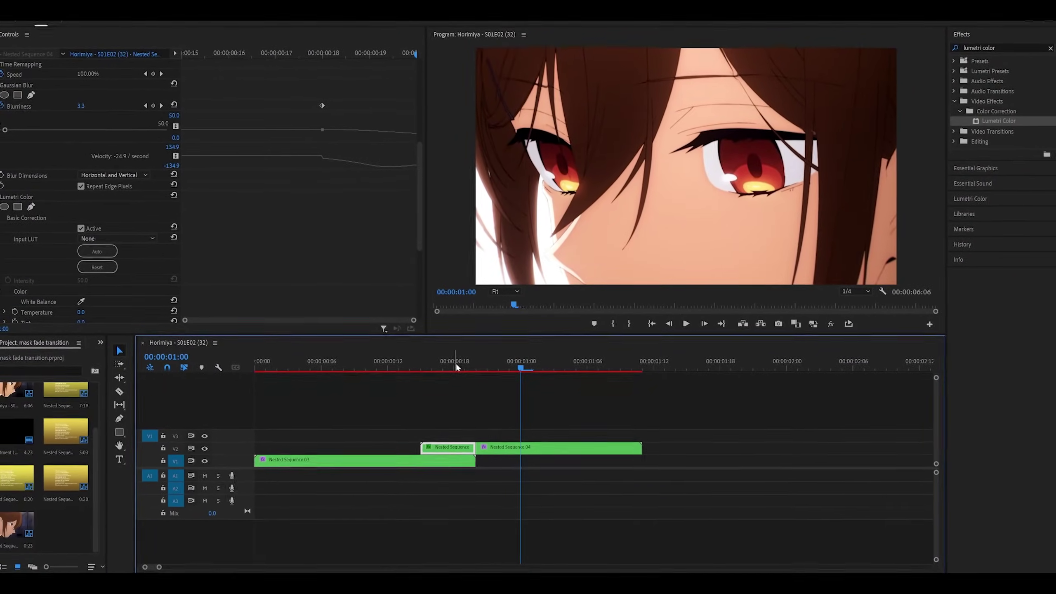
left_click(445, 379)
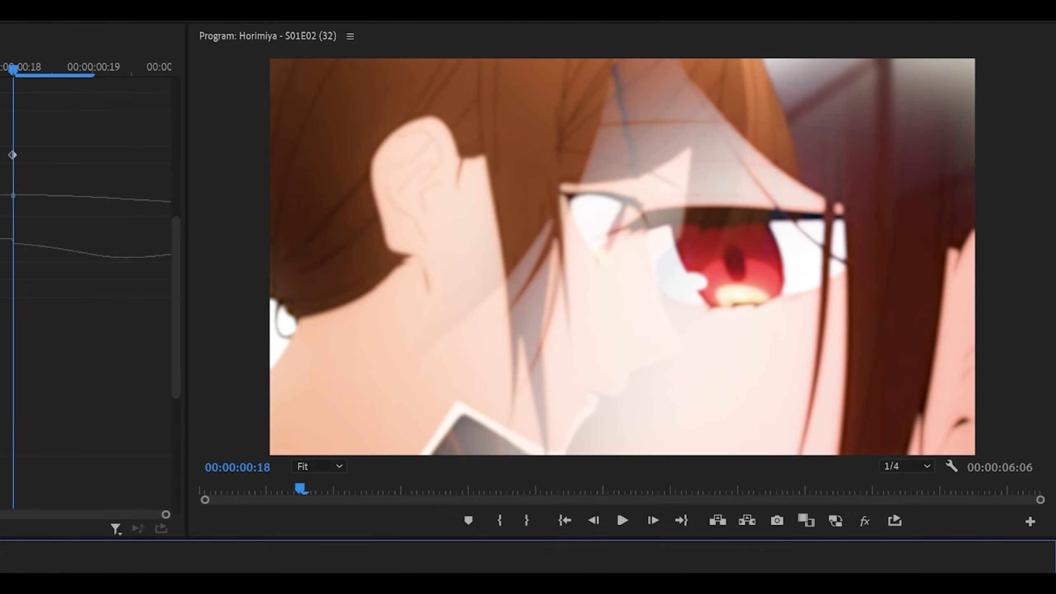